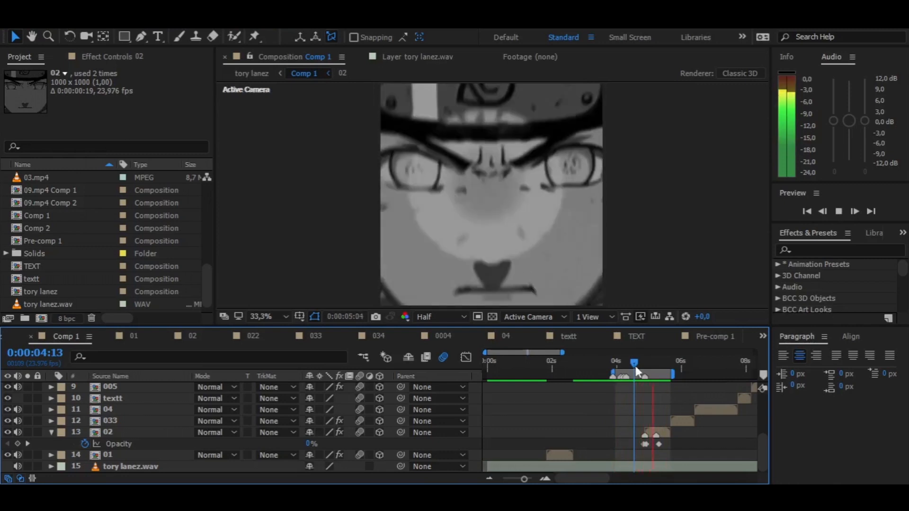
- Check the size, frame rate and duration in Comp 1's composition settings
{"action": "left_click_drag", "start_coordinate": [643, 360], "coordinate": [657, 364]}
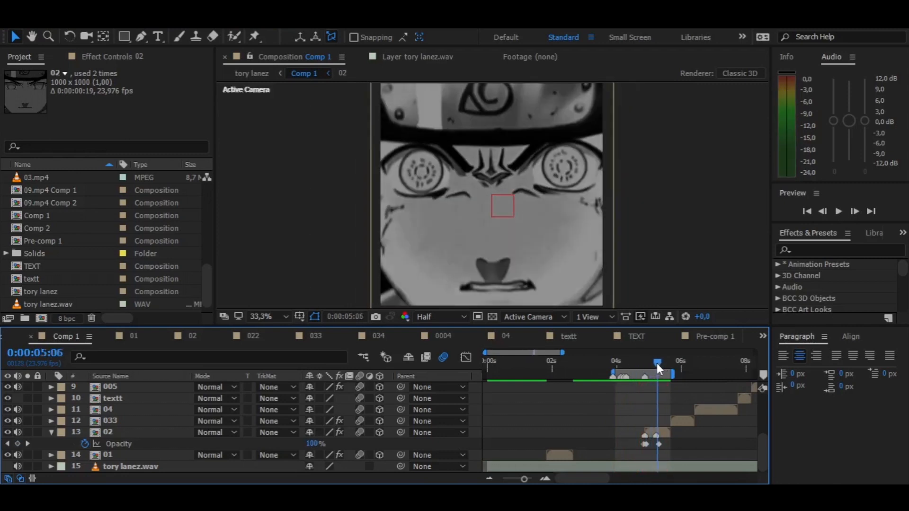
{"action": "right_click", "coordinate": [61, 215]}
{"action": "left_click", "coordinate": [85, 227]}
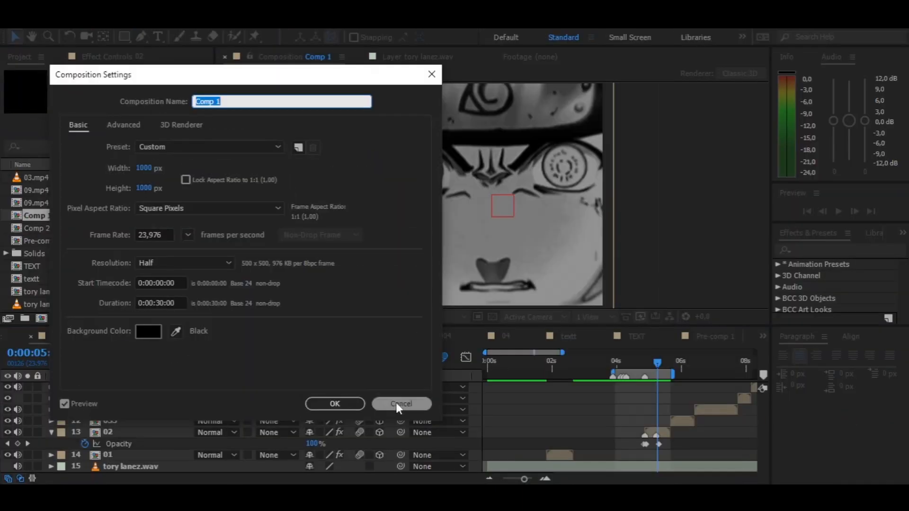
{"action": "left_click", "coordinate": [398, 404]}
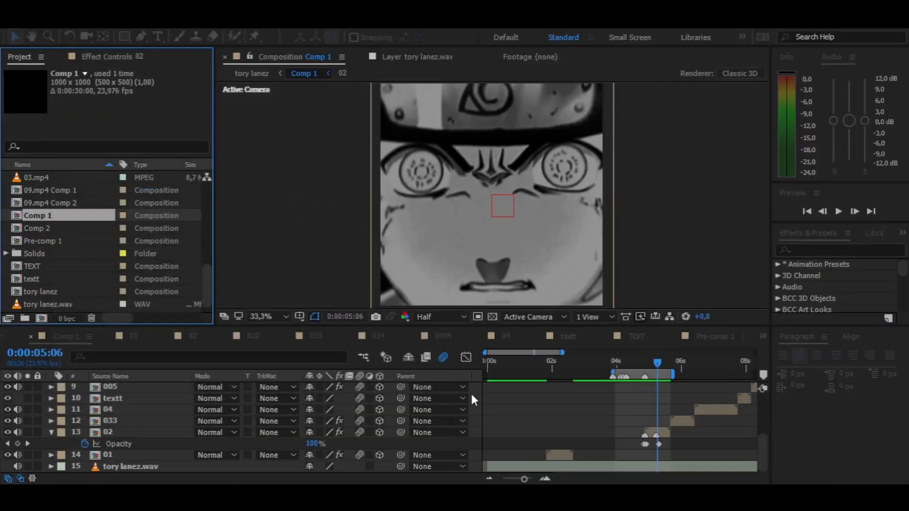
- Open the 02 precomp and restart the 03.mp4 layer's Opacity animation with a 71% keyframe at 0:00:04:21
{"action": "double_click", "coordinate": [667, 433]}
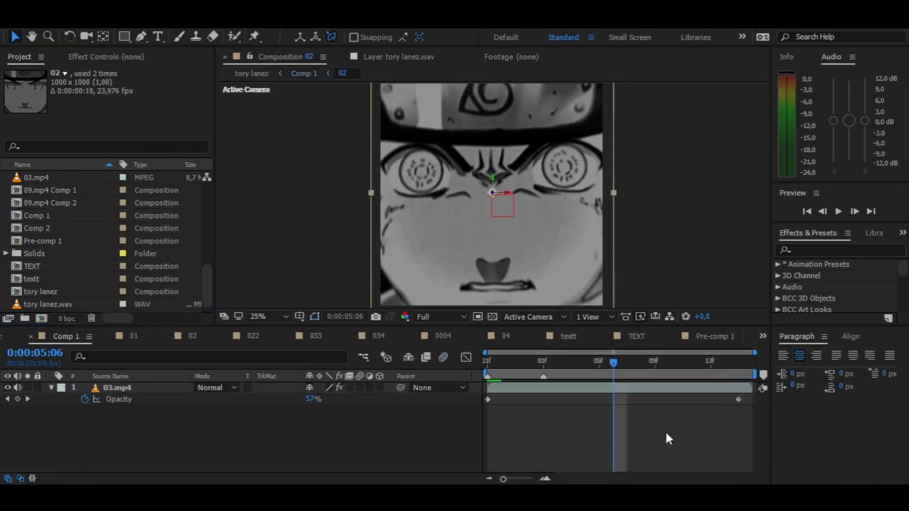
{"action": "left_click_drag", "start_coordinate": [594, 365], "coordinate": [334, 362]}
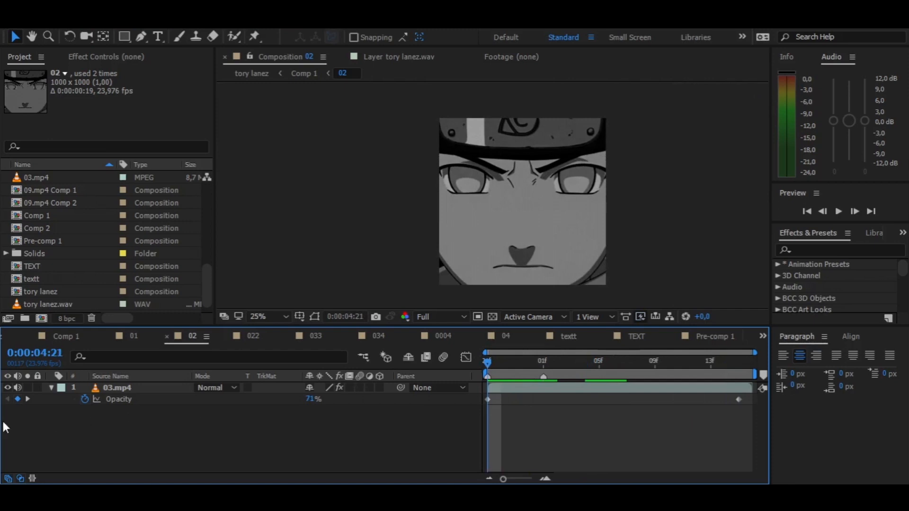
{"action": "left_click", "coordinate": [85, 400]}
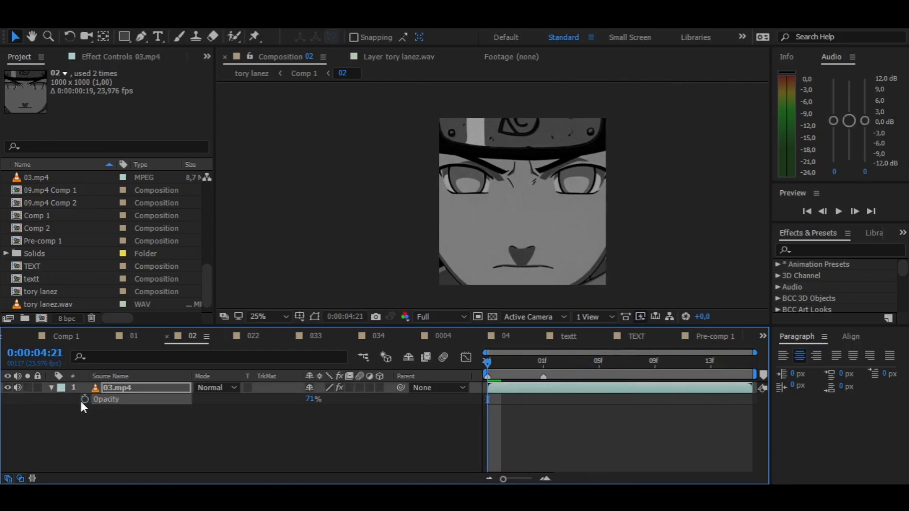
- Add a 45% Opacity keyframe to the 03.mp4 layer at 0:00:05:15 and preview the fade
{"action": "left_click_drag", "start_coordinate": [501, 365], "coordinate": [738, 364]}
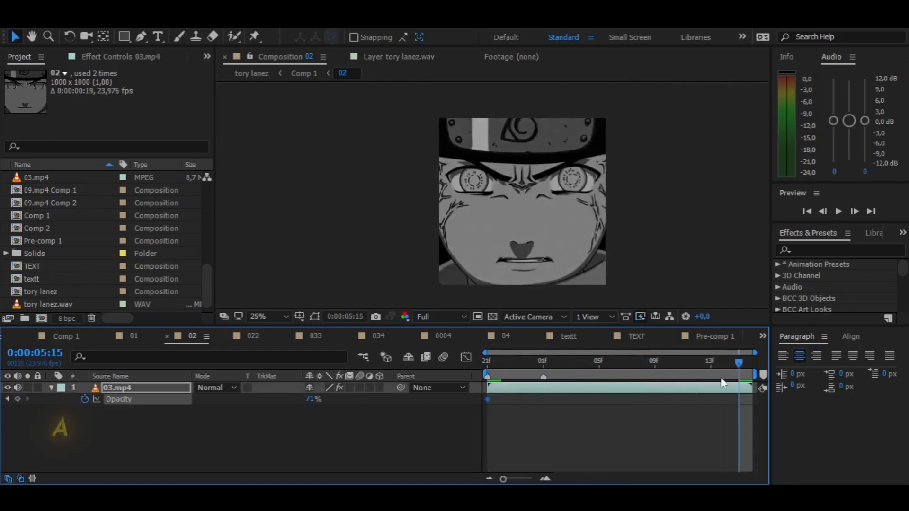
{"action": "left_click", "coordinate": [314, 399]}
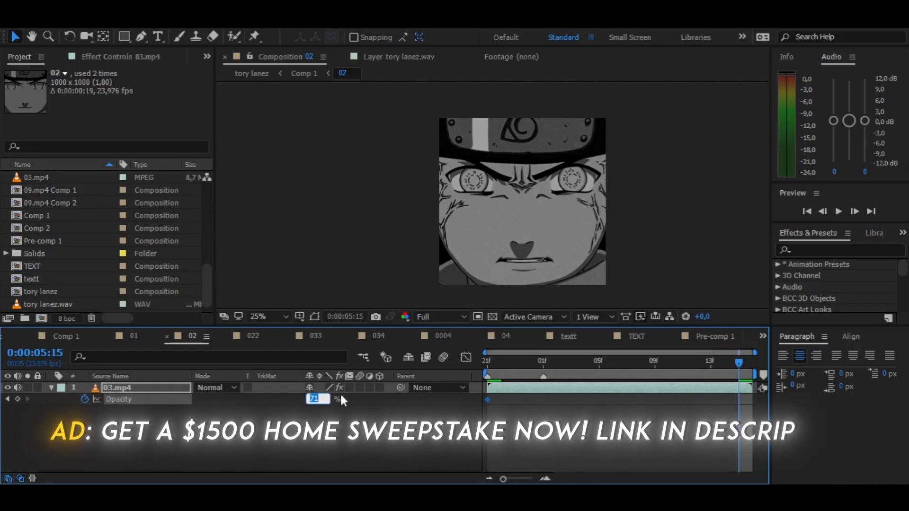
{"action": "type", "text": "45"}
{"action": "key", "text": "Return"}
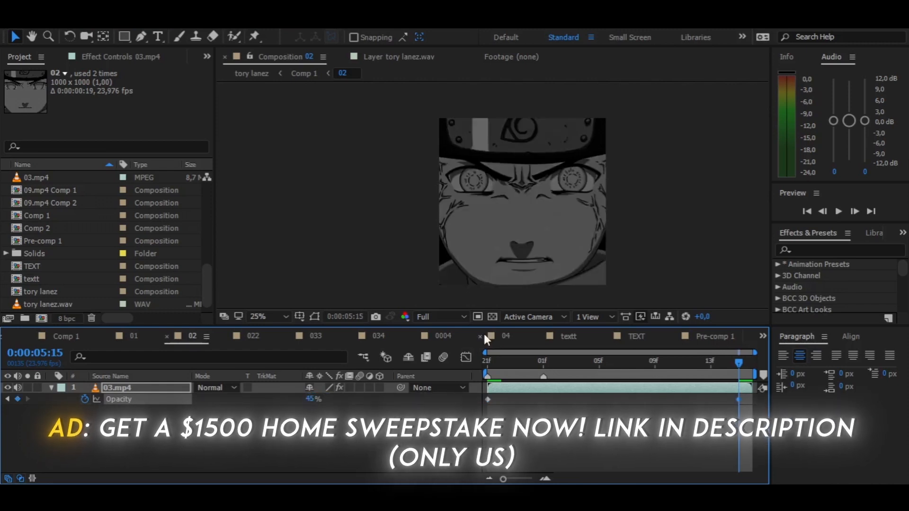
{"action": "key", "text": "space"}
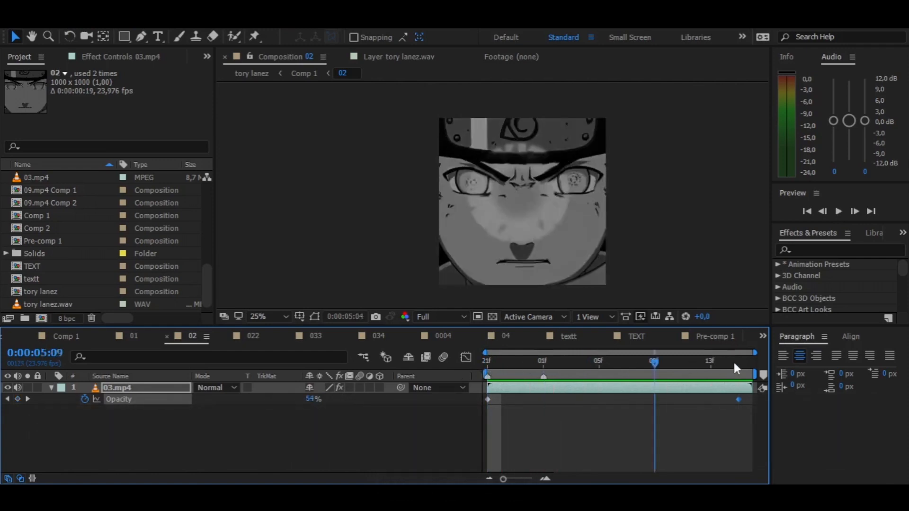
{"action": "key", "text": "space"}
- Duplicate the 03.mp4 layer in the 02 precomp
{"action": "left_click", "coordinate": [131, 418]}
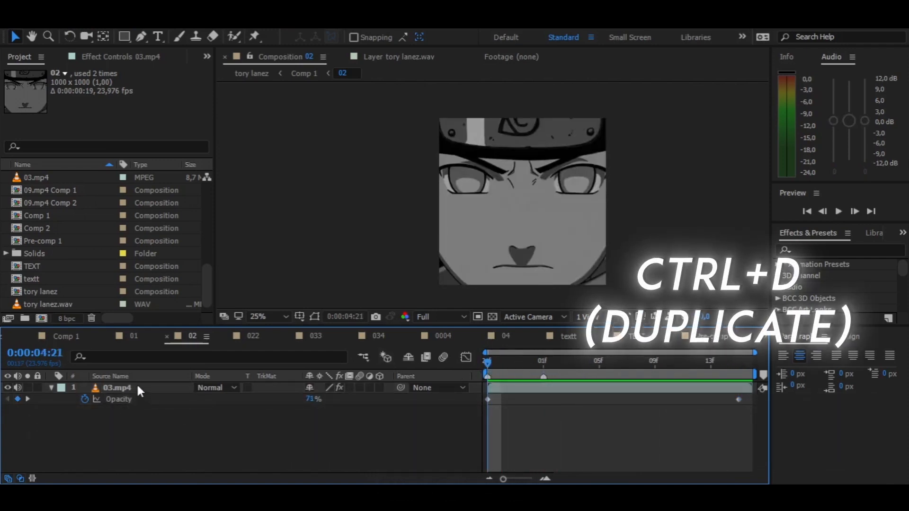
{"action": "left_click", "coordinate": [137, 387]}
{"action": "key", "text": "ctrl+d"}
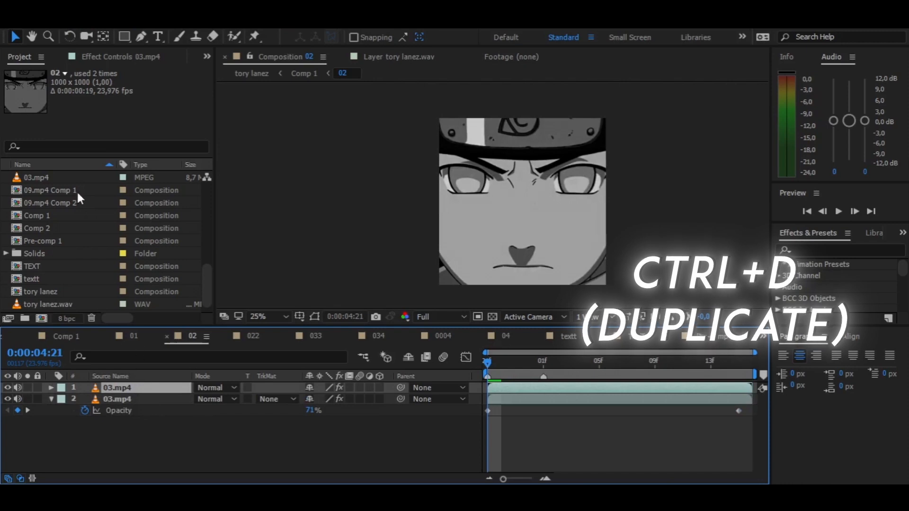
- Remove the Black & White, Exposure and Colorista IV effects from the upper 03.mp4 layer
{"action": "left_click", "coordinate": [121, 57]}
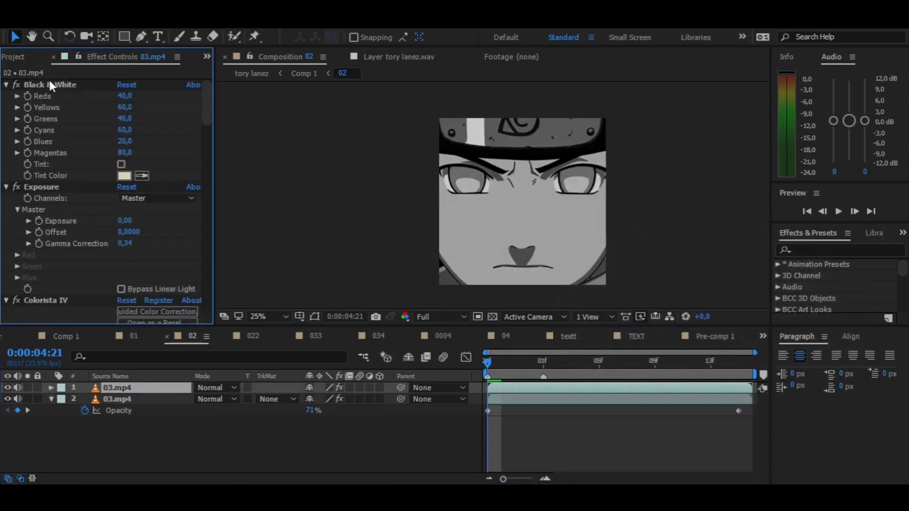
{"action": "left_click", "coordinate": [6, 85]}
{"action": "left_click", "coordinate": [6, 97]}
{"action": "left_click", "coordinate": [6, 108]}
{"action": "left_click", "coordinate": [49, 85]}
{"action": "left_click", "coordinate": [50, 108], "text": "shift"}
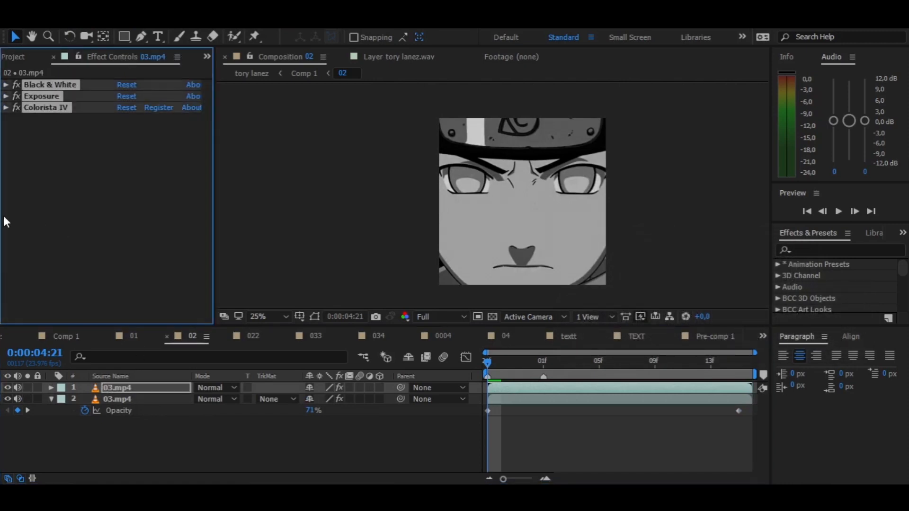
{"action": "key", "text": "Delete"}
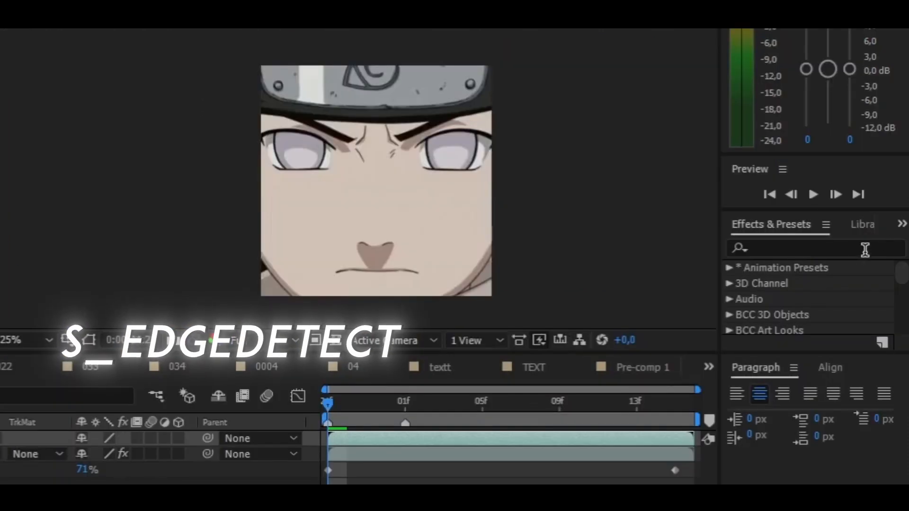
- Find the S_EdgeDetect effect and apply it to the upper 03.mp4 layer
{"action": "left_click", "coordinate": [865, 250]}
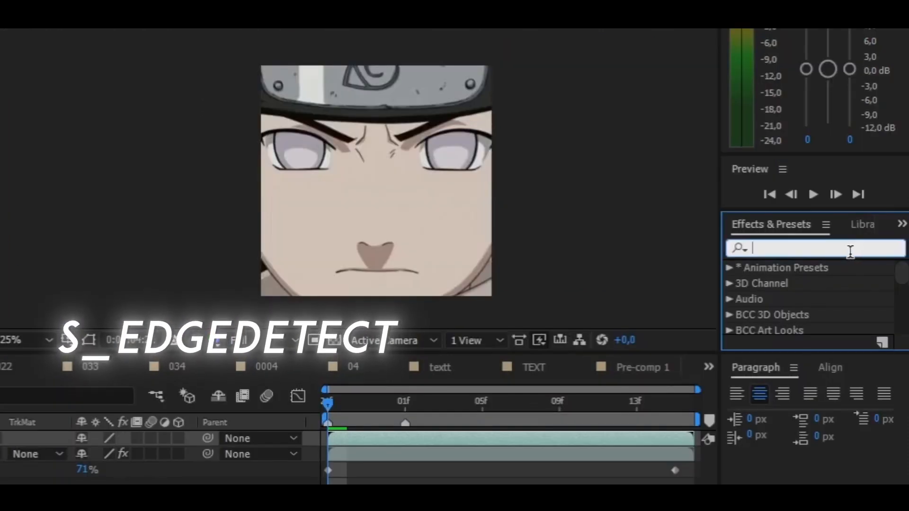
{"action": "type", "text": "s_edgede"}
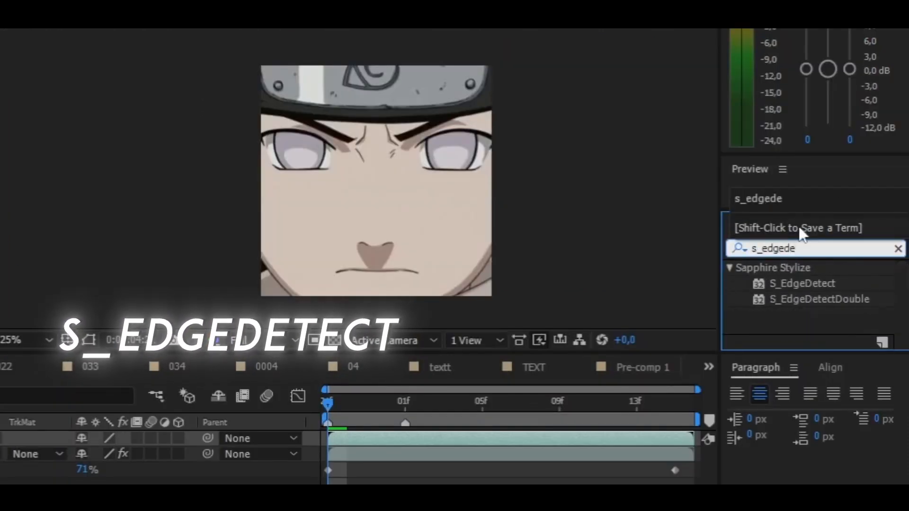
{"action": "left_click_drag", "start_coordinate": [806, 285], "coordinate": [164, 388]}
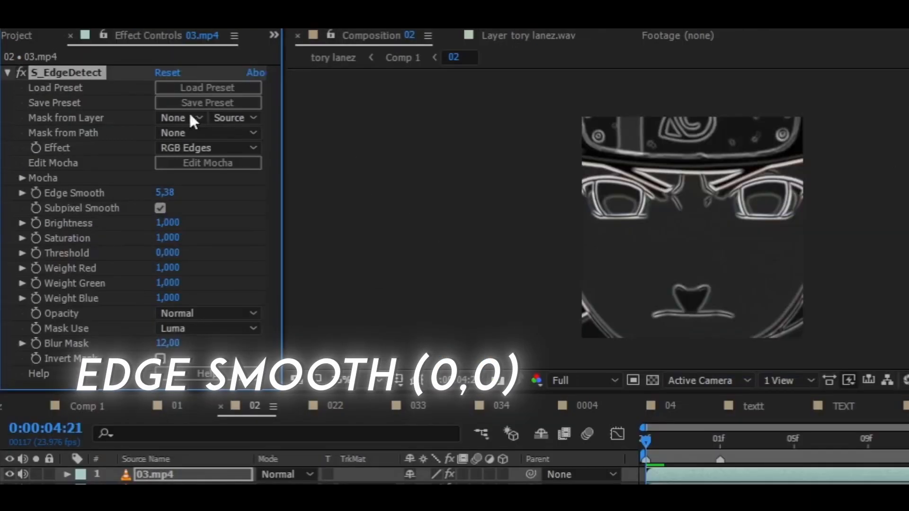
- Set the S_EdgeDetect effect's Edge Smooth to 0, Threshold to 0.280 and Brightness to 1.4
{"action": "left_click_drag", "start_coordinate": [124, 175], "coordinate": [103, 173]}
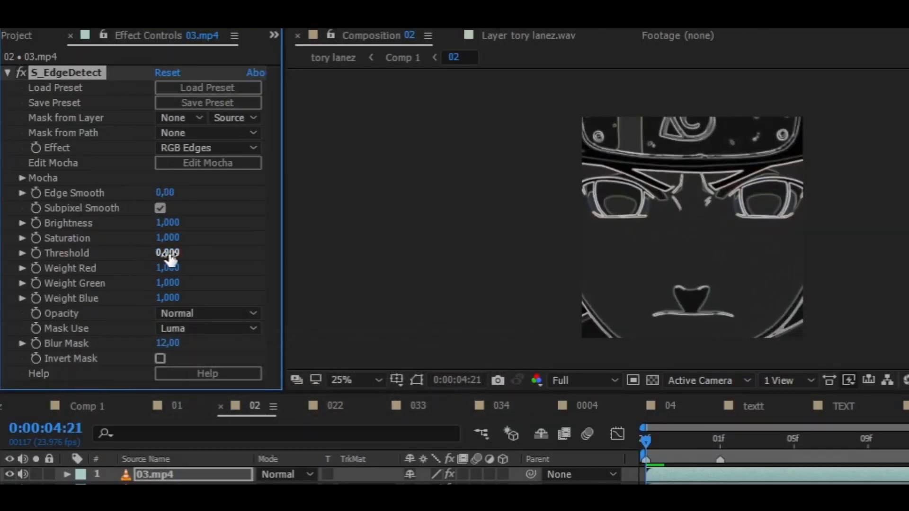
{"action": "mouse_move", "coordinate": [168, 253]}
{"action": "left_mouse_down"}
{"action": "mouse_move", "coordinate": [197, 254]}
{"action": "mouse_move", "coordinate": [173, 258]}
{"action": "left_mouse_up"}
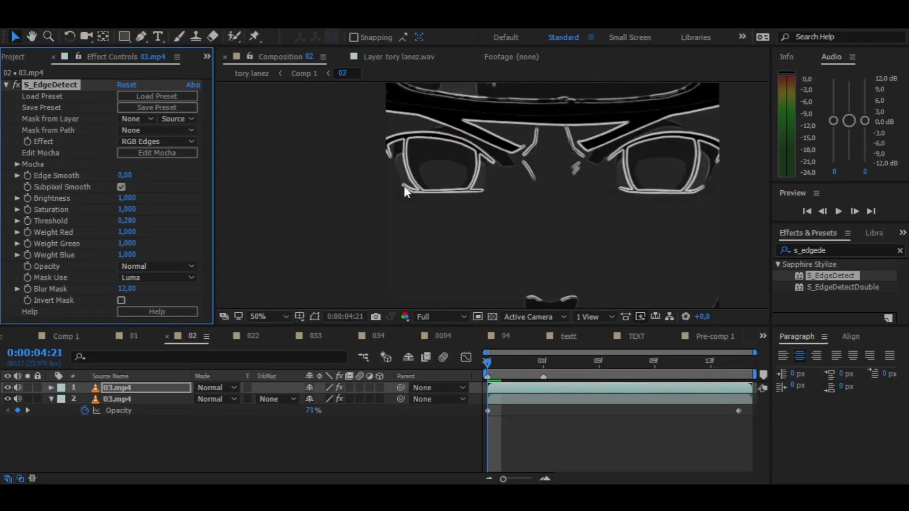
{"action": "left_click_drag", "start_coordinate": [132, 204], "coordinate": [137, 202]}
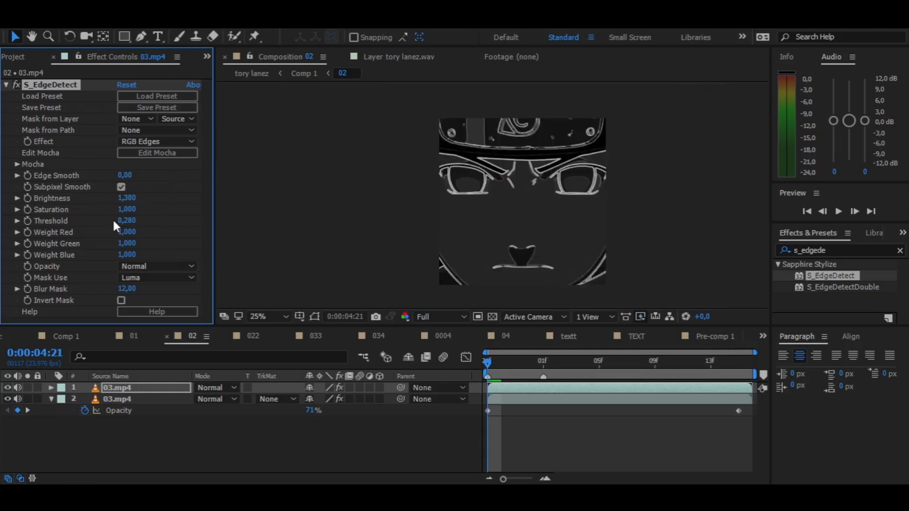
{"action": "left_click", "coordinate": [127, 199]}
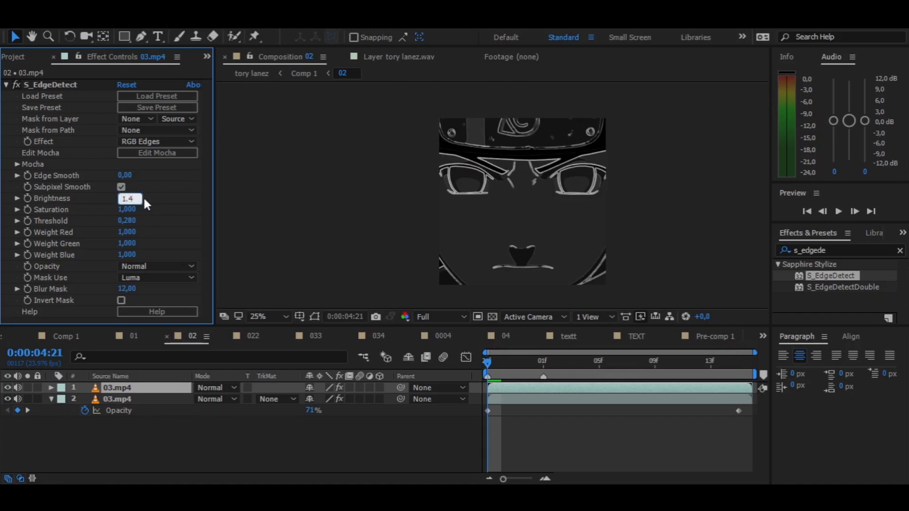
{"action": "key", "text": "Return"}
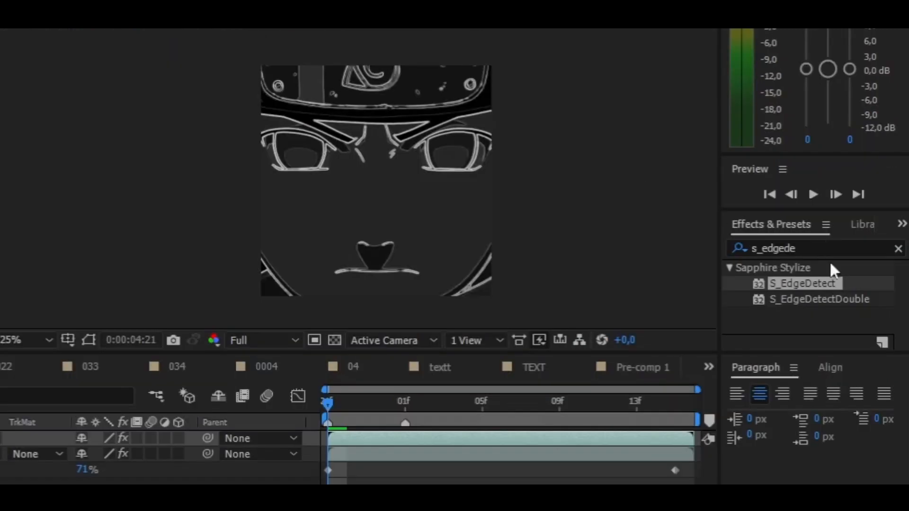
- Find the Tint effect and add it to the upper 03.mp4 layer after S_EdgeDetect
{"action": "left_click_drag", "start_coordinate": [844, 251], "coordinate": [731, 249]}
{"action": "type", "text": "tint"}
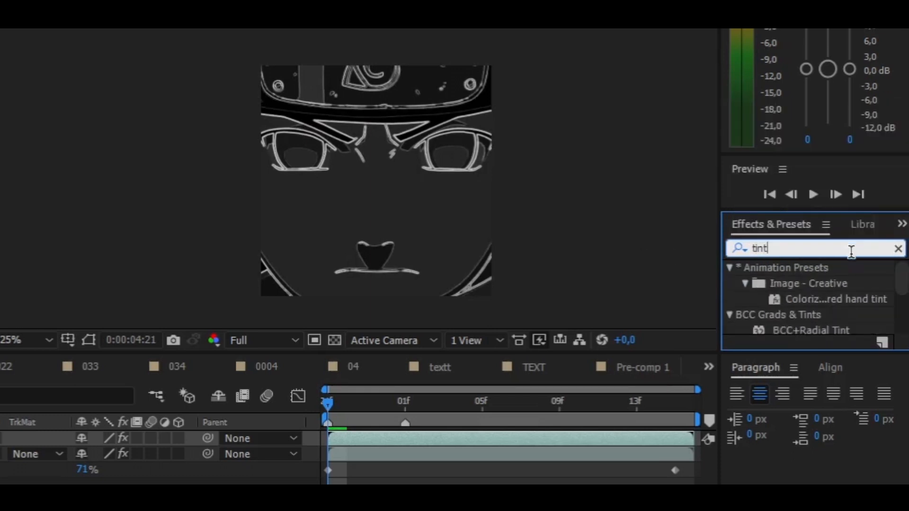
{"action": "scroll", "coordinate": [835, 283], "scroll_direction": "down", "scroll_amount": 3}
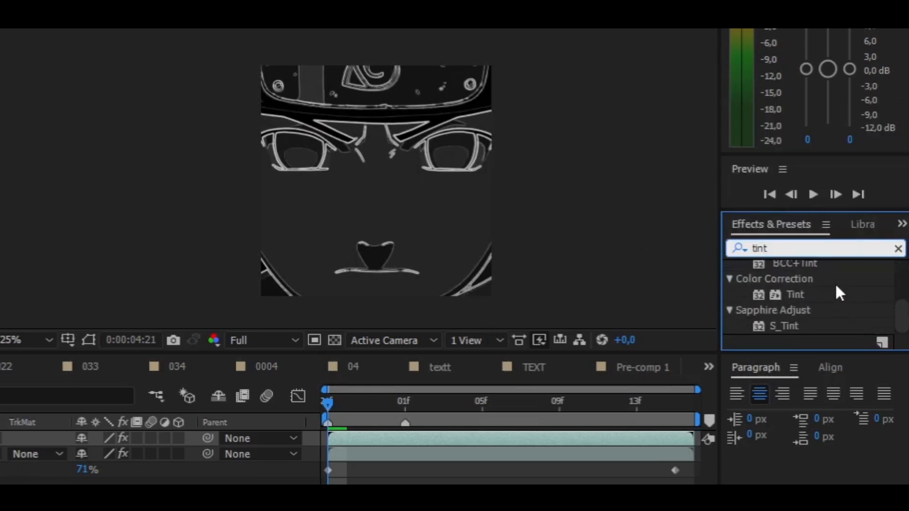
{"action": "left_click", "coordinate": [794, 294]}
{"action": "double_click", "coordinate": [803, 292]}
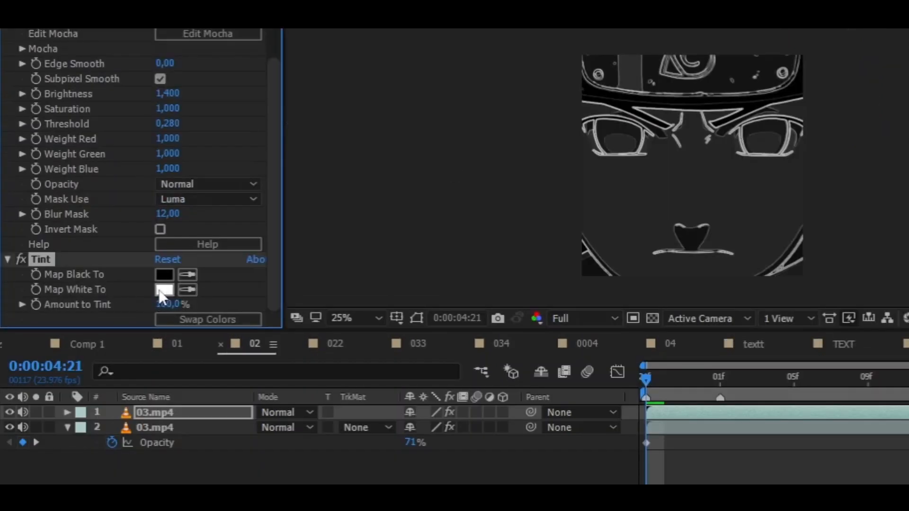
- Set the Tint effect's Map White To colour to light pink and collapse both effects' settings
{"action": "left_click", "coordinate": [160, 291]}
{"action": "left_click_drag", "start_coordinate": [181, 309], "coordinate": [277, 233]}
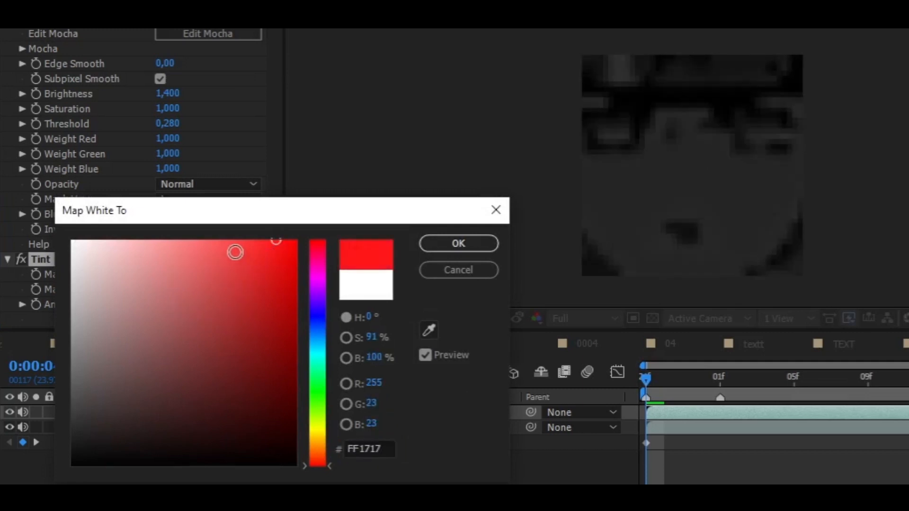
{"action": "mouse_move", "coordinate": [319, 285]}
{"action": "left_mouse_down"}
{"action": "mouse_move", "coordinate": [312, 298]}
{"action": "mouse_move", "coordinate": [310, 284]}
{"action": "left_mouse_up"}
{"action": "mouse_move", "coordinate": [180, 242]}
{"action": "left_mouse_down"}
{"action": "mouse_move", "coordinate": [178, 223]}
{"action": "mouse_move", "coordinate": [183, 229]}
{"action": "mouse_move", "coordinate": [161, 235]}
{"action": "mouse_move", "coordinate": [152, 249]}
{"action": "mouse_move", "coordinate": [144, 235]}
{"action": "mouse_move", "coordinate": [150, 239]}
{"action": "left_mouse_up"}
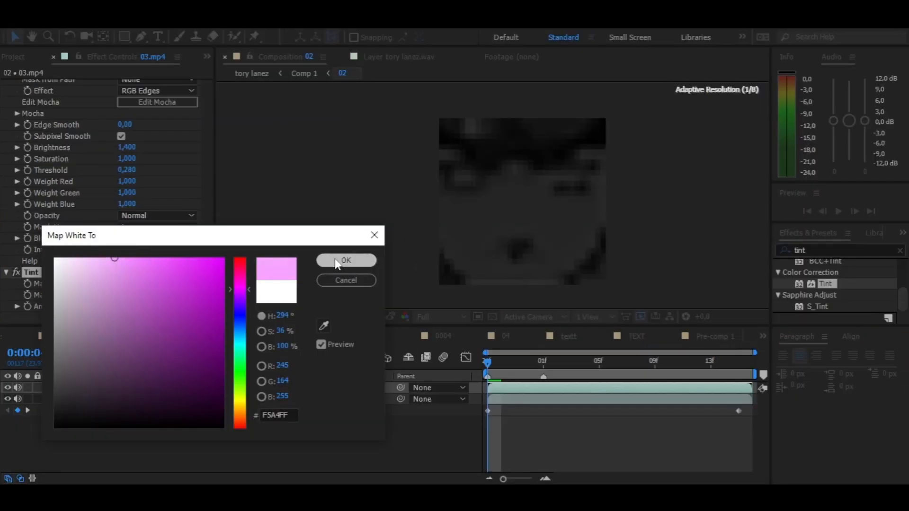
{"action": "left_click", "coordinate": [337, 261]}
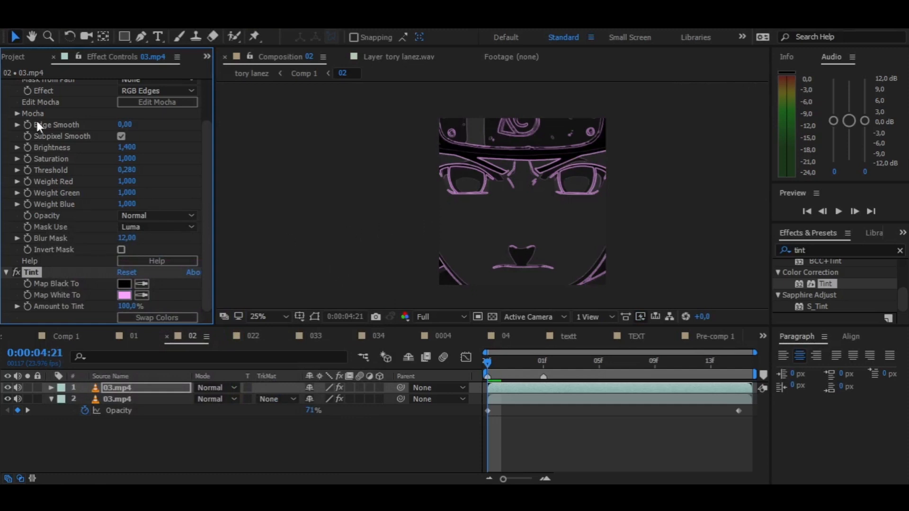
{"action": "scroll", "coordinate": [36, 118], "scroll_direction": "up", "scroll_amount": 5}
{"action": "left_click", "coordinate": [6, 85]}
{"action": "left_click", "coordinate": [6, 95]}
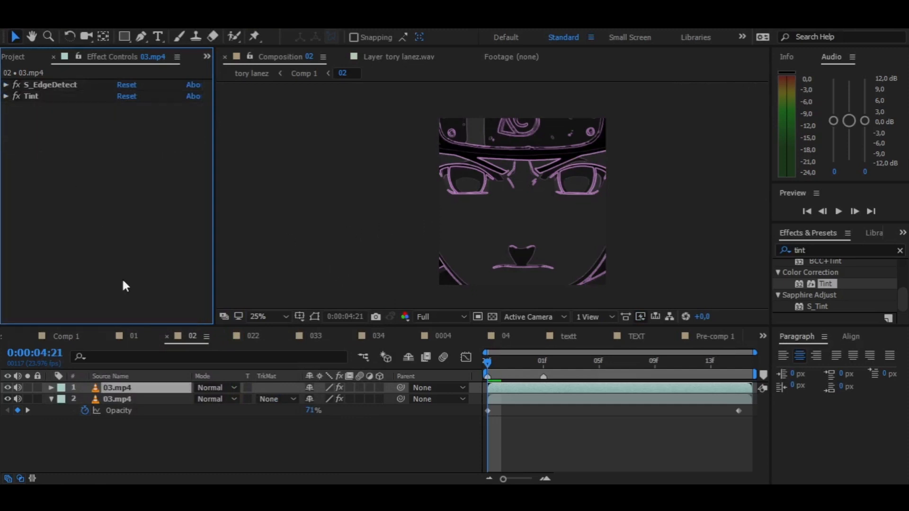
- Animate the upper 03.mp4 layer's Scale from 216% at 0:00:04:21 to about 276% at 0:00:05:15 and preview it
{"action": "left_click", "coordinate": [167, 388]}
{"action": "key", "text": "s"}
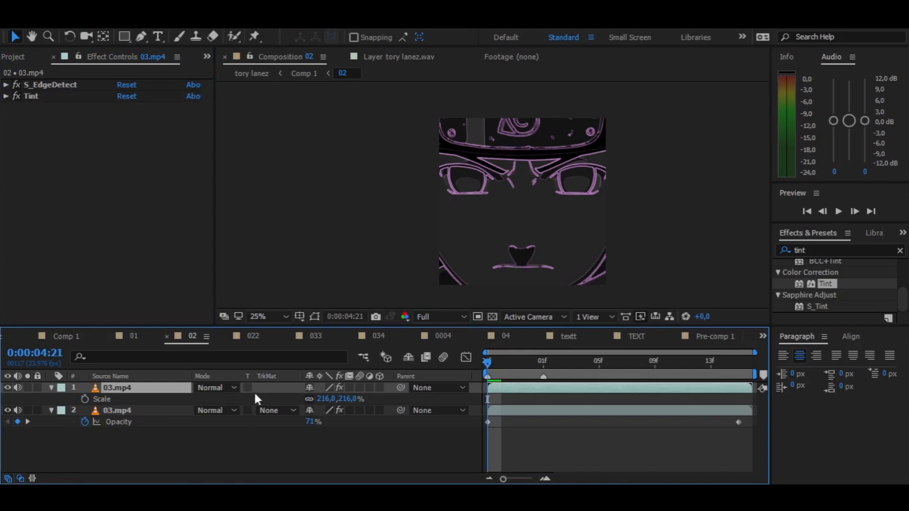
{"action": "left_click", "coordinate": [85, 399]}
{"action": "key", "text": "k"}
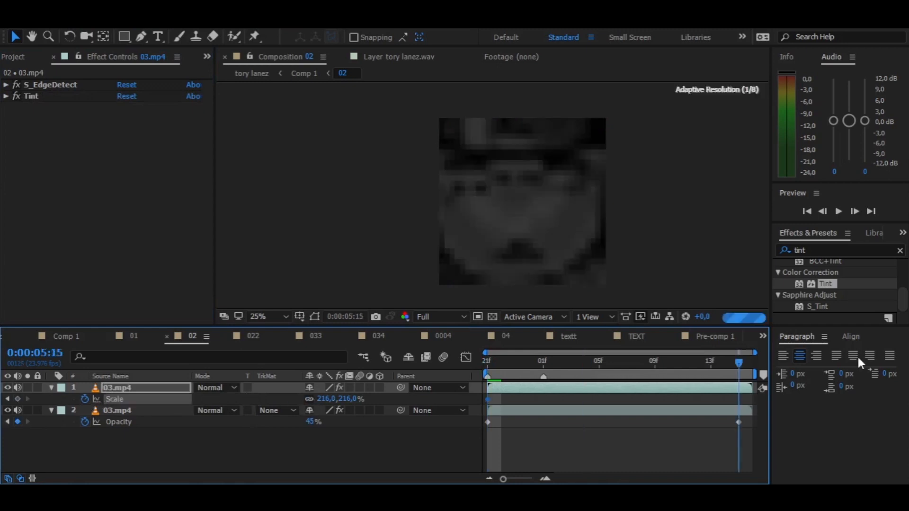
{"action": "left_click_drag", "start_coordinate": [346, 403], "coordinate": [356, 401]}
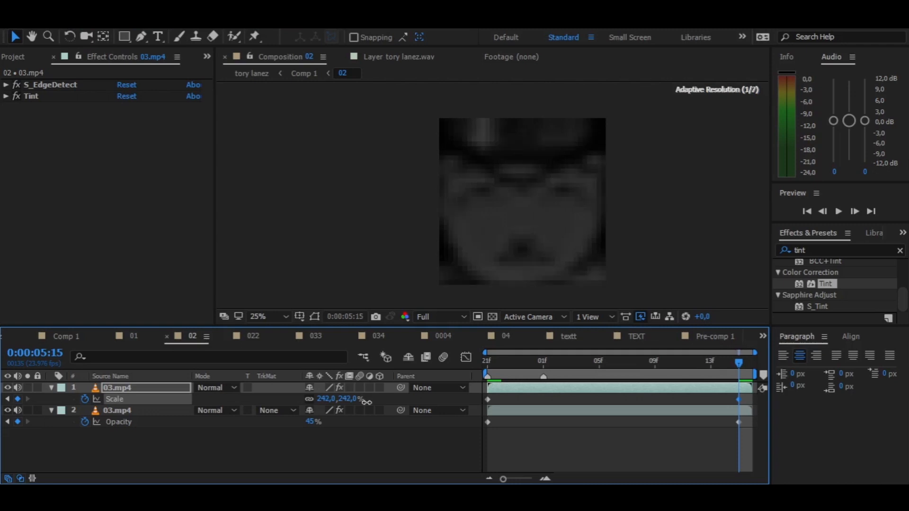
{"action": "left_click_drag", "start_coordinate": [367, 402], "coordinate": [401, 401]}
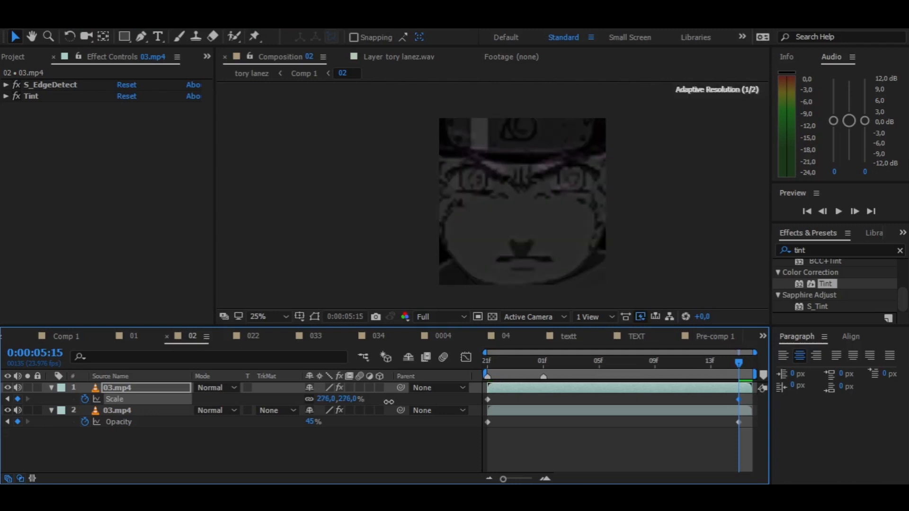
{"action": "key", "text": "space"}
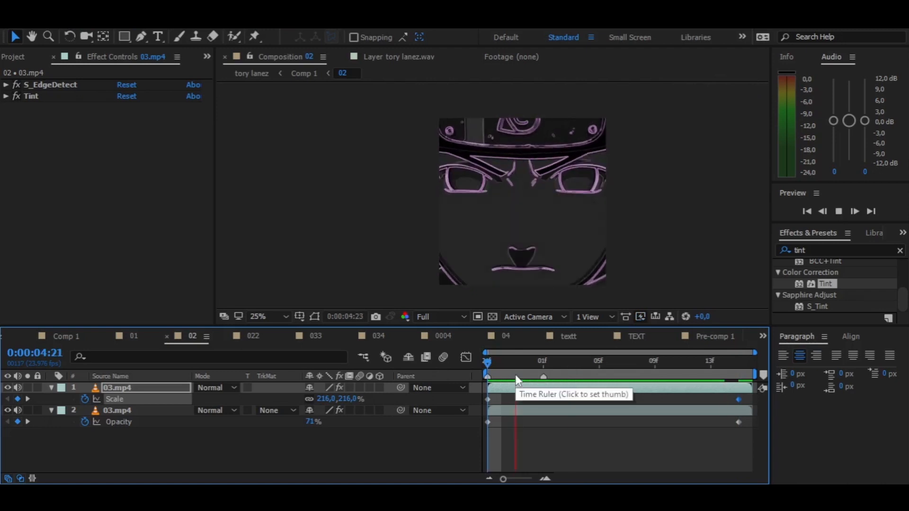
{"action": "key", "text": "space"}
- Animate the upper 03.mp4 layer's Opacity from 86% at 0:00:04:21 to 5% at 0:00:05:15 and preview it
{"action": "key", "text": "t"}
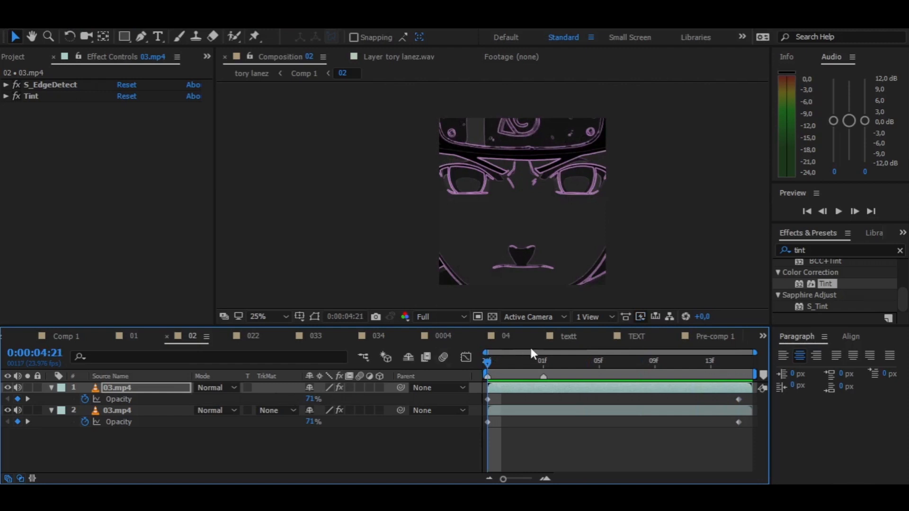
{"action": "left_click_drag", "start_coordinate": [606, 363], "coordinate": [738, 361]}
{"action": "left_click_drag", "start_coordinate": [313, 402], "coordinate": [301, 402]}
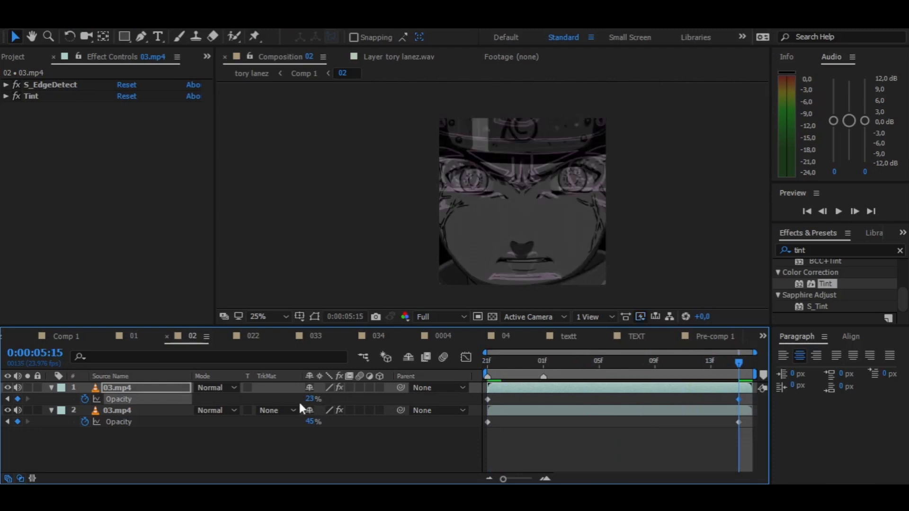
{"action": "left_click_drag", "start_coordinate": [497, 362], "coordinate": [488, 363]}
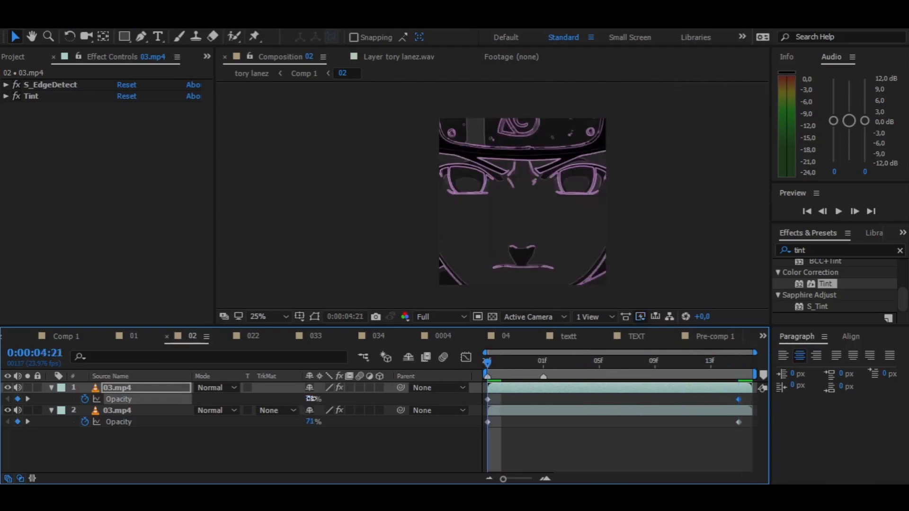
{"action": "left_click_drag", "start_coordinate": [319, 400], "coordinate": [322, 400]}
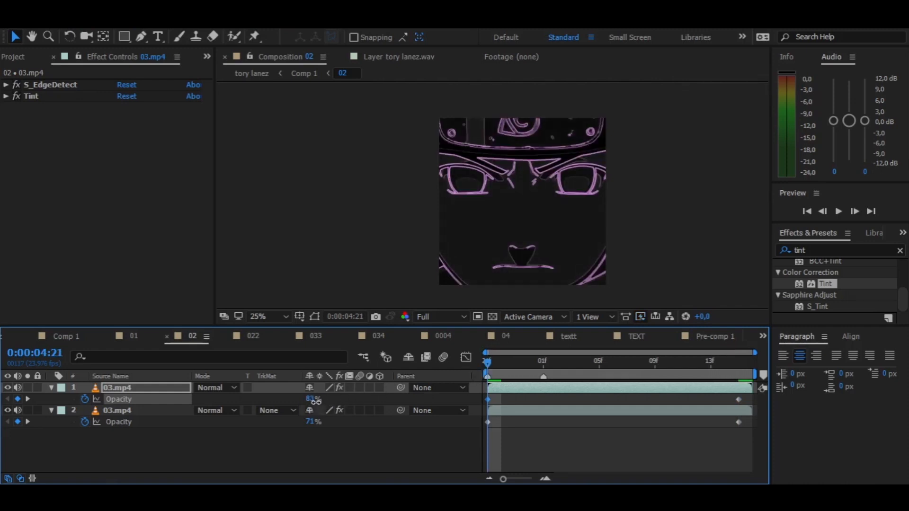
{"action": "left_click_drag", "start_coordinate": [550, 370], "coordinate": [739, 365]}
{"action": "left_click_drag", "start_coordinate": [307, 399], "coordinate": [297, 399]}
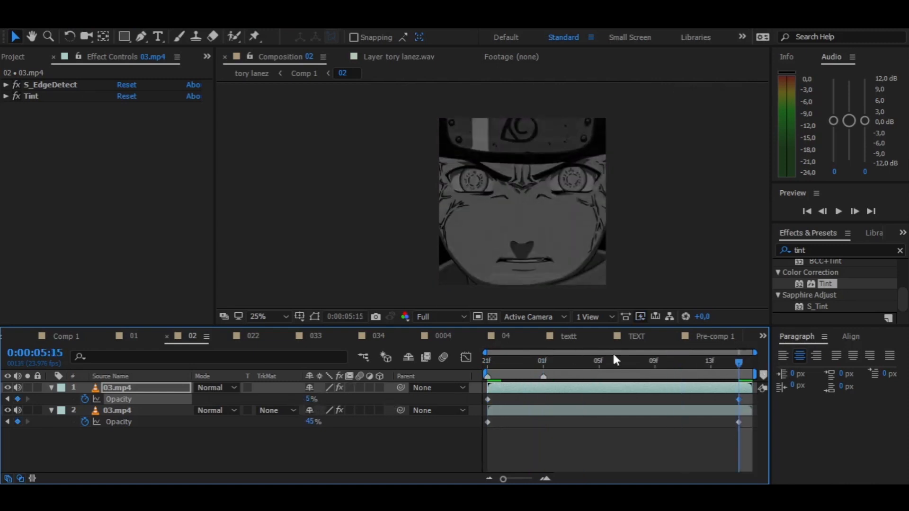
{"action": "key", "text": "space"}
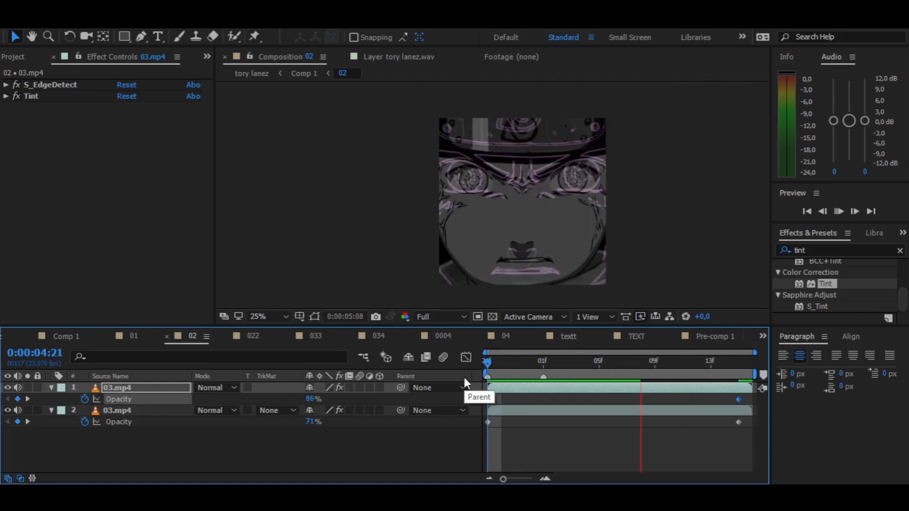
{"action": "key", "text": "space"}
- Duplicate the upper 03.mp4 layer, shift the copy about two frames later in time and preview the echo
{"action": "key", "text": "Home"}
{"action": "key", "text": "ctrl+d"}
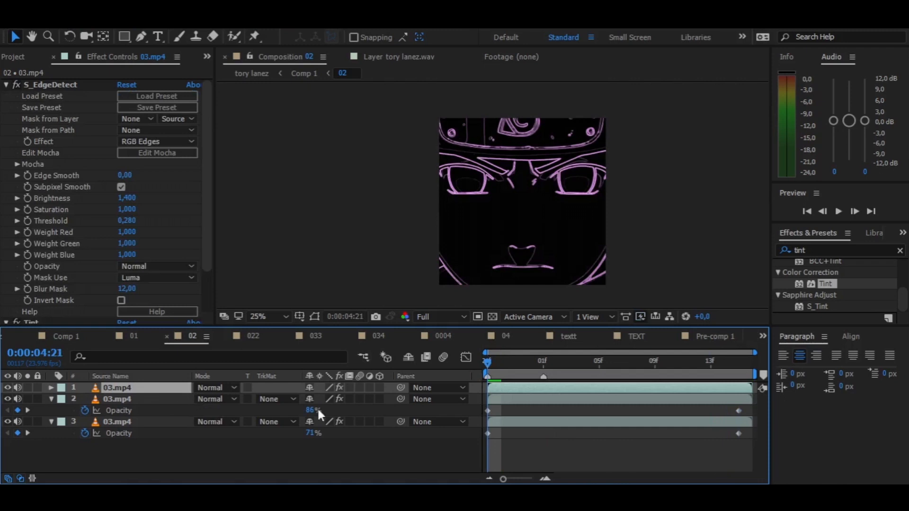
{"action": "left_click_drag", "start_coordinate": [500, 389], "coordinate": [528, 386]}
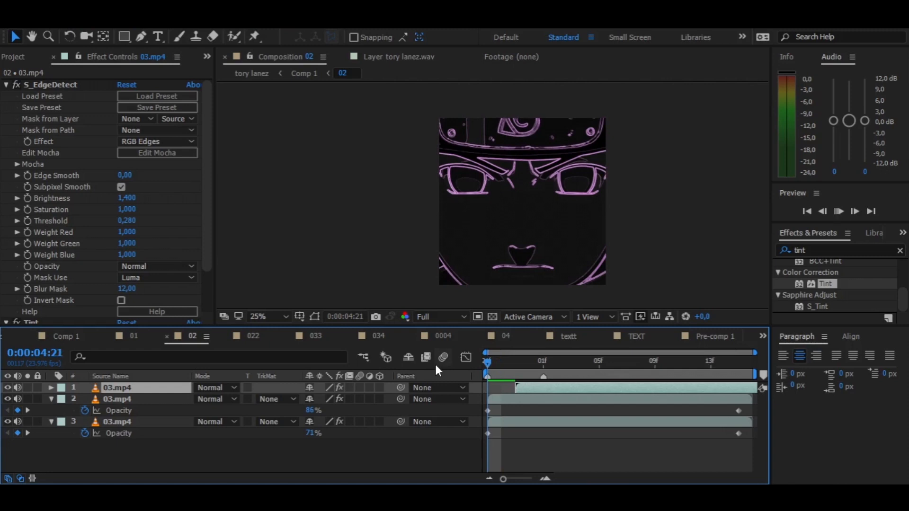
{"action": "key", "text": "space"}
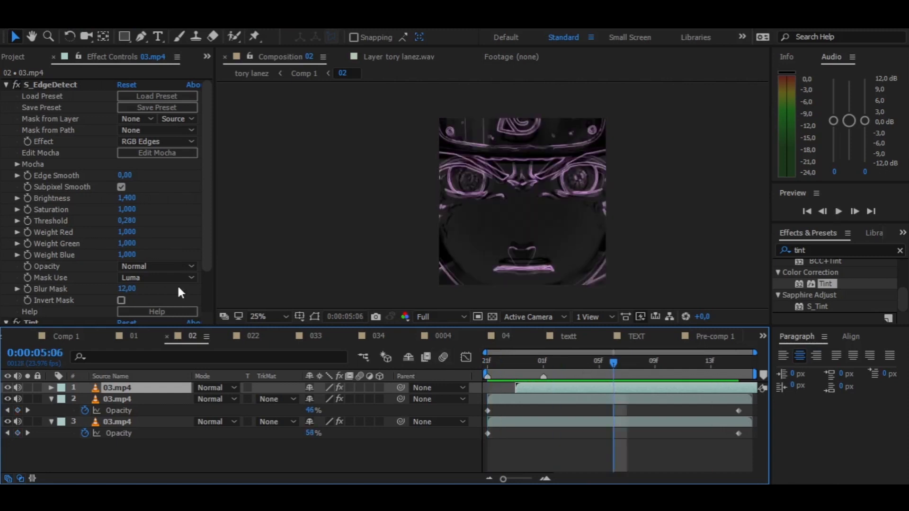
- Change the topmost copy's Tint Map White To colour to light cyan and check it near the clip's start
{"action": "scroll", "coordinate": [180, 292], "scroll_direction": "down", "scroll_amount": 3}
{"action": "left_click", "coordinate": [124, 294]}
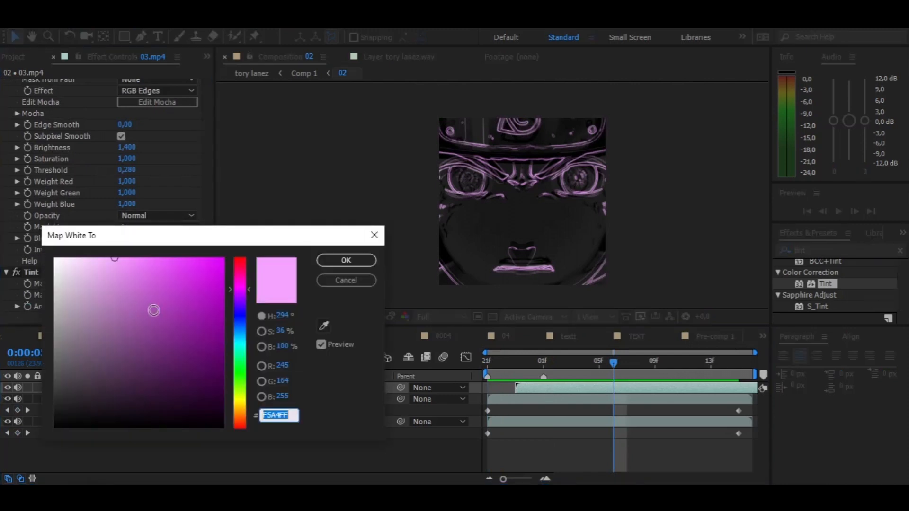
{"action": "left_click", "coordinate": [237, 337]}
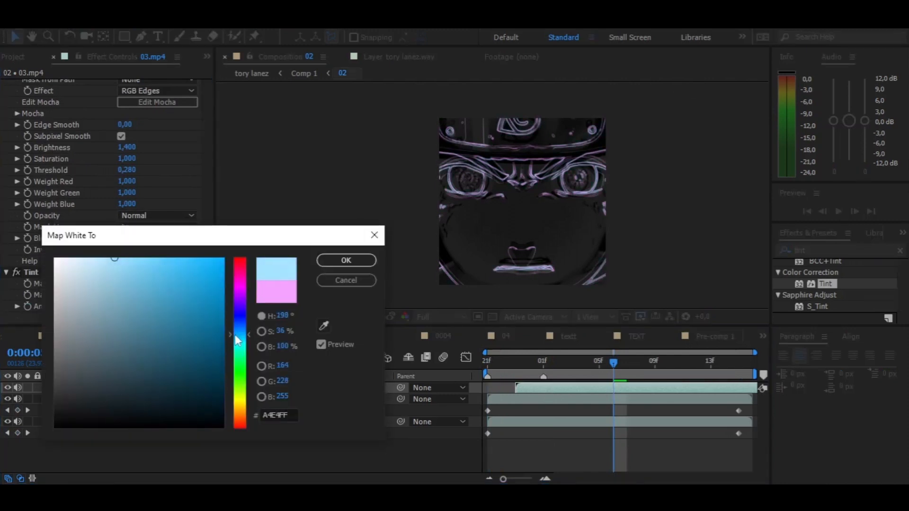
{"action": "left_click_drag", "start_coordinate": [237, 340], "coordinate": [236, 343]}
{"action": "left_click", "coordinate": [344, 262]}
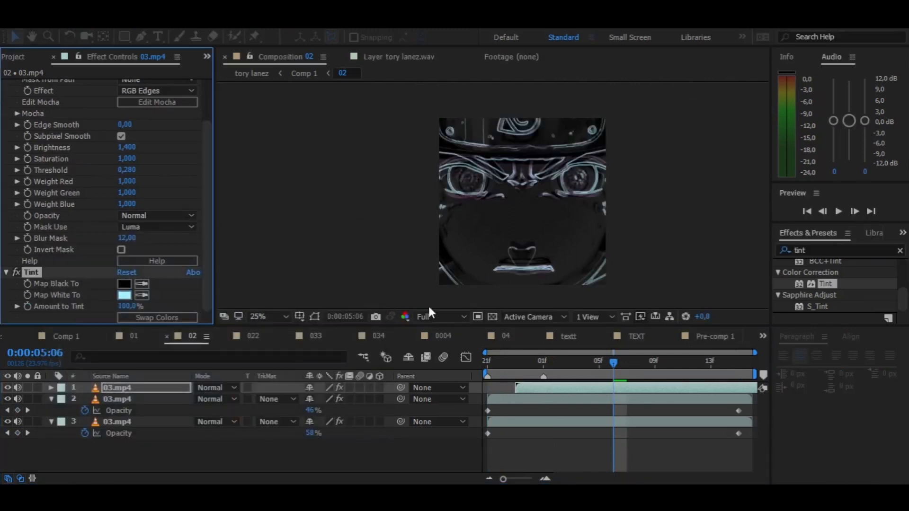
{"action": "left_click_drag", "start_coordinate": [526, 364], "coordinate": [502, 355]}
- Pre-compose the two upper 03.mp4 layers into a new composition named edge
{"action": "left_click", "coordinate": [221, 453]}
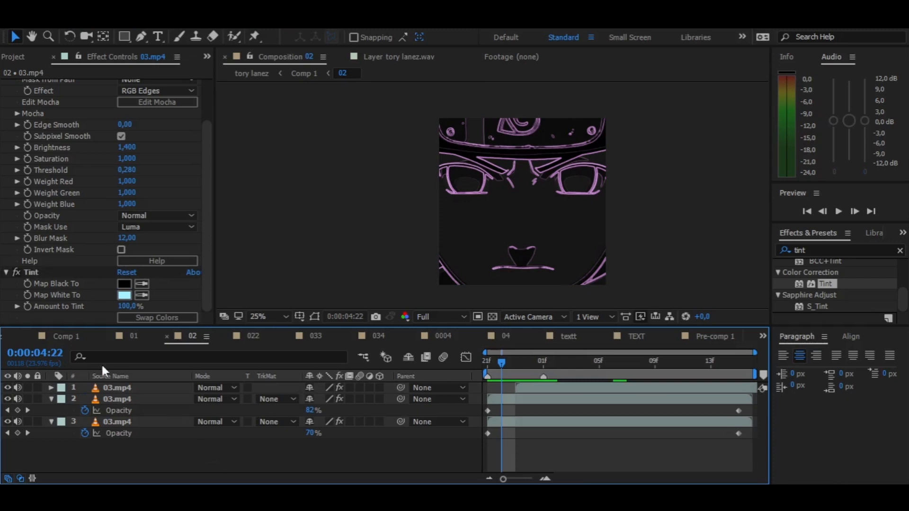
{"action": "left_click", "coordinate": [49, 399]}
{"action": "left_click", "coordinate": [127, 387]}
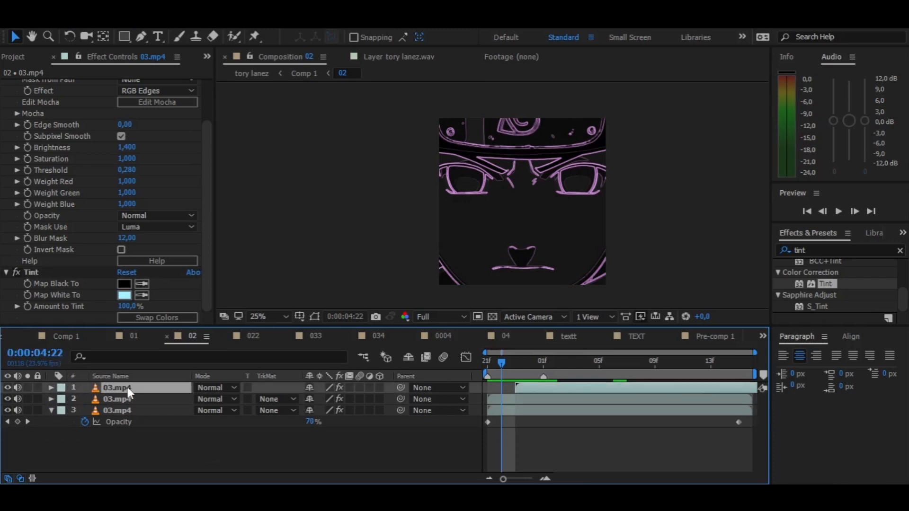
{"action": "left_click", "coordinate": [129, 397], "text": "shift"}
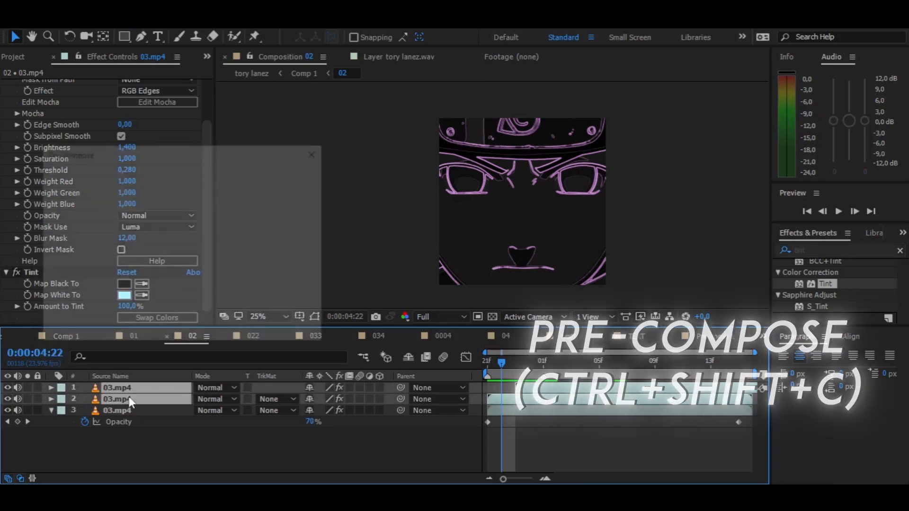
{"action": "key", "text": "ctrl+shift+c"}
{"action": "type", "text": "edge"}
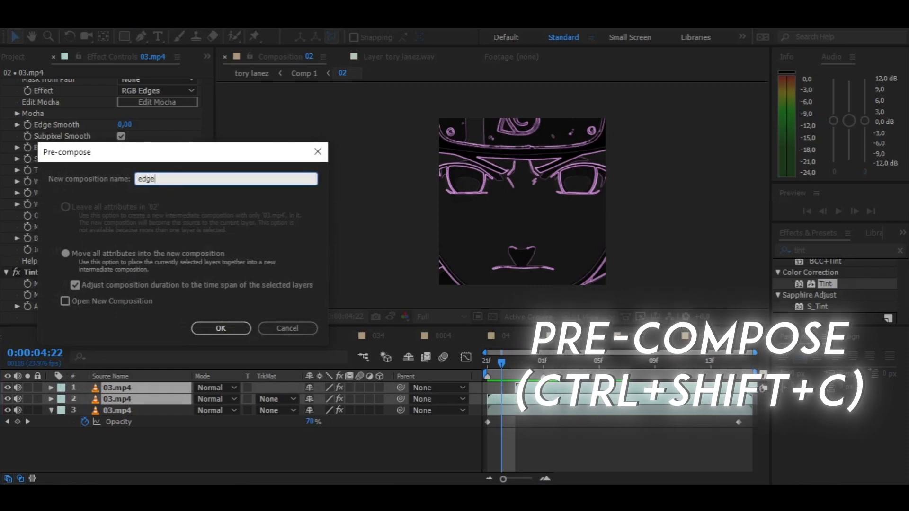
{"action": "key", "text": "Return"}
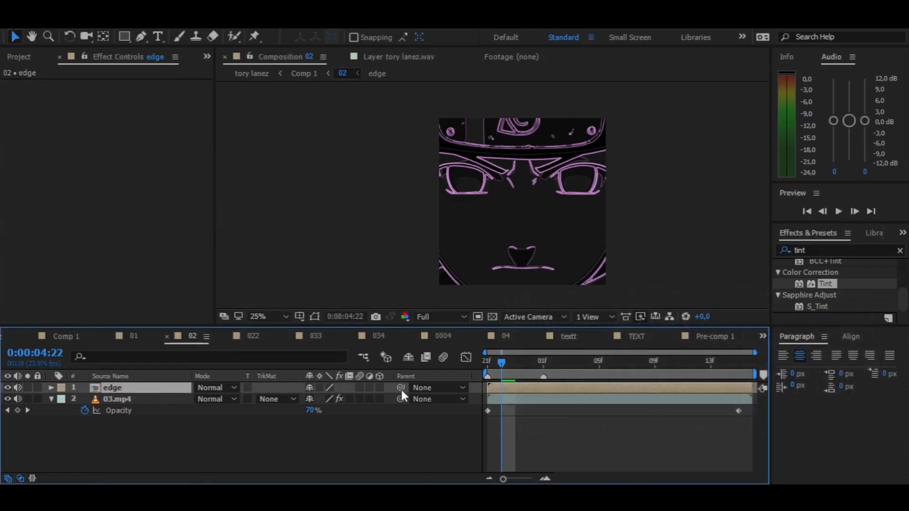
- Set the edge layer's blending mode to Overlay and preview it over the 03.mp4 clip
{"action": "left_click", "coordinate": [213, 384]}
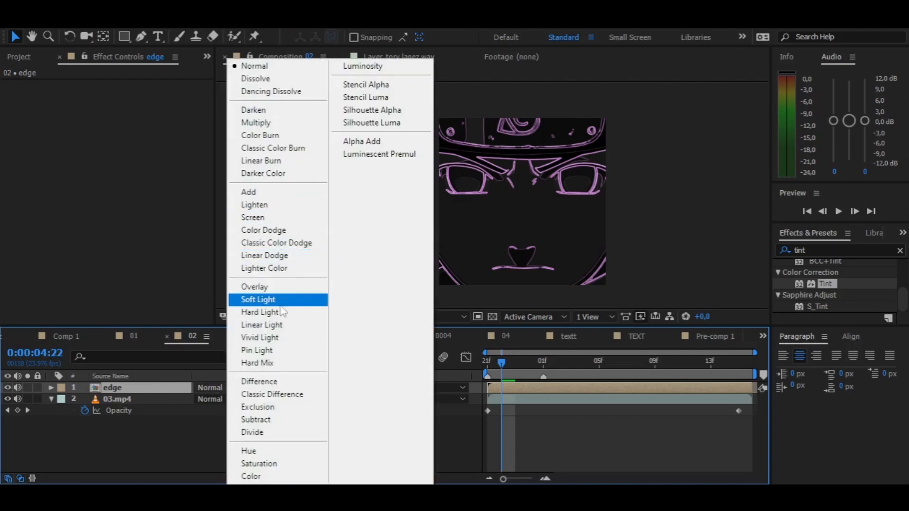
{"action": "left_click", "coordinate": [274, 285]}
{"action": "key", "text": "space"}
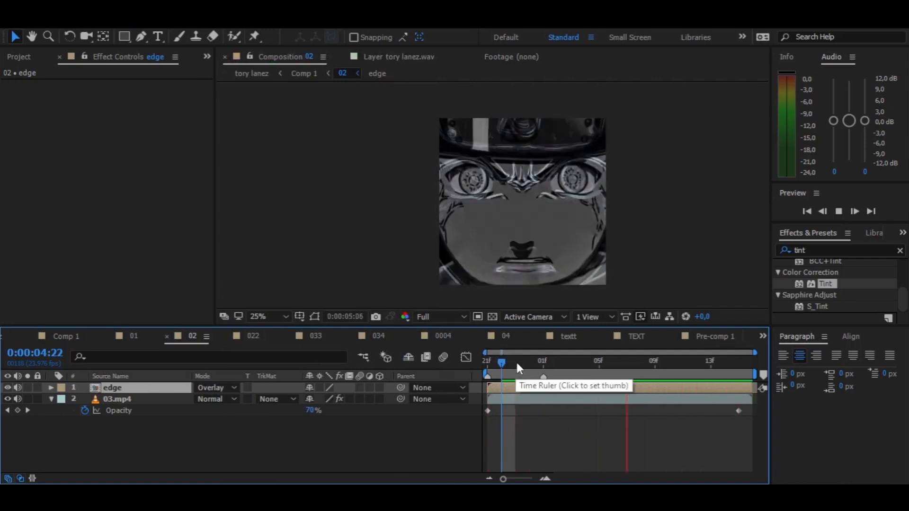
{"action": "key", "text": "space"}
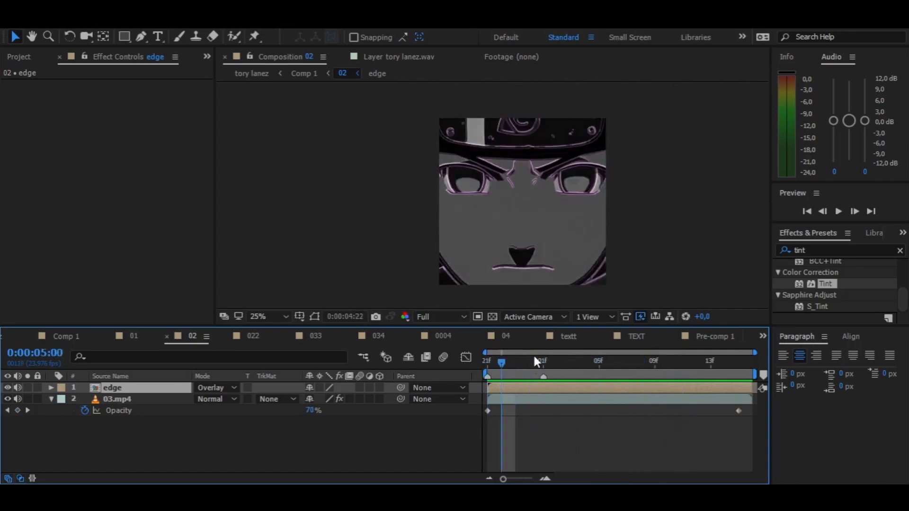
{"action": "key", "text": "space"}
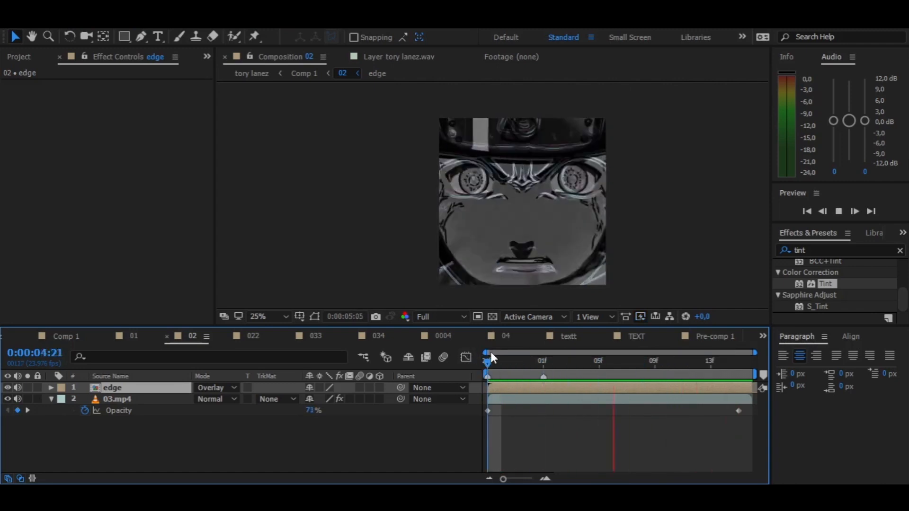
{"action": "left_click", "coordinate": [524, 359]}
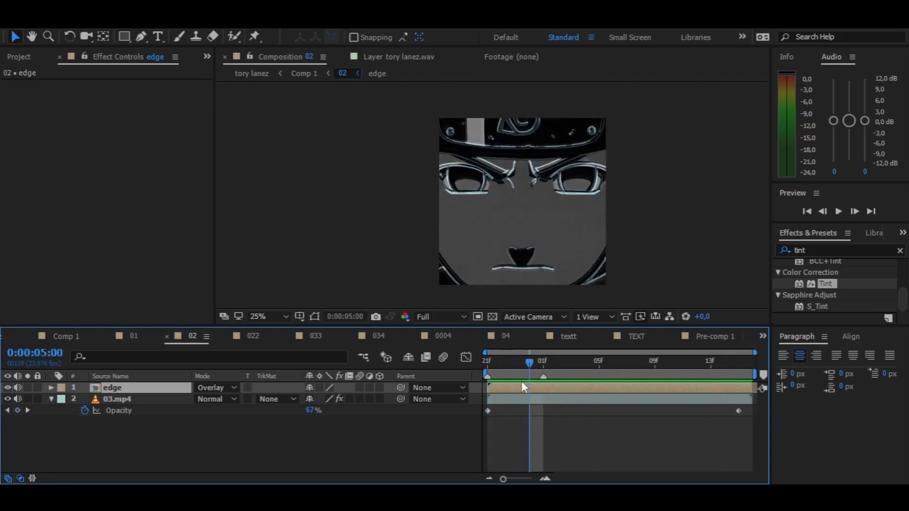
- Open the edge precomp and add a new adjustment layer above both 03.mp4 layers
{"action": "double_click", "coordinate": [513, 386]}
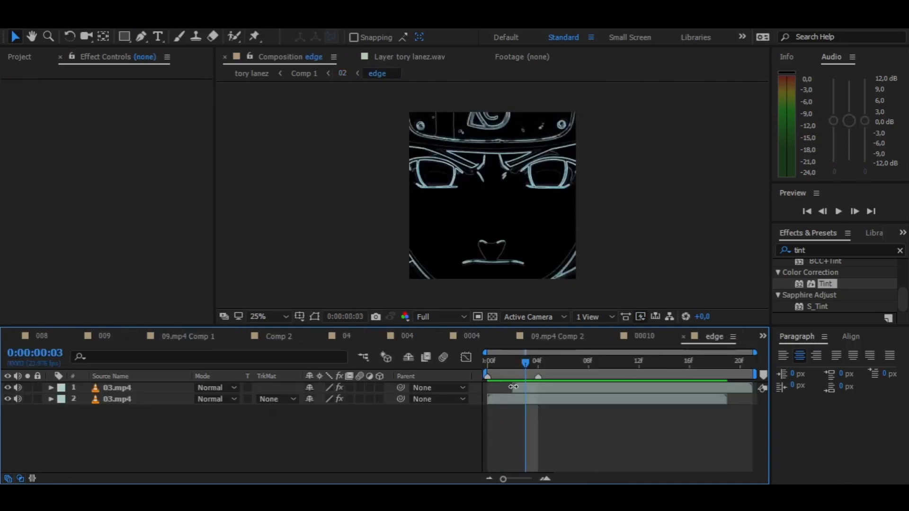
{"action": "left_click_drag", "start_coordinate": [525, 365], "coordinate": [564, 360]}
{"action": "right_click", "coordinate": [119, 425]}
{"action": "mouse_move", "coordinate": [263, 282]}
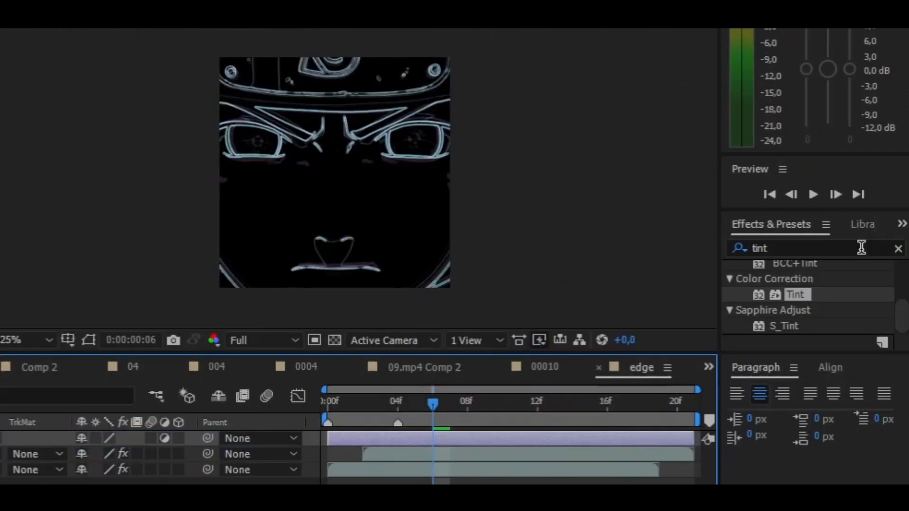
- Find the Deep Glow effect, apply it to the adjustment layer and set its Radius to 170
{"action": "left_click", "coordinate": [861, 248]}
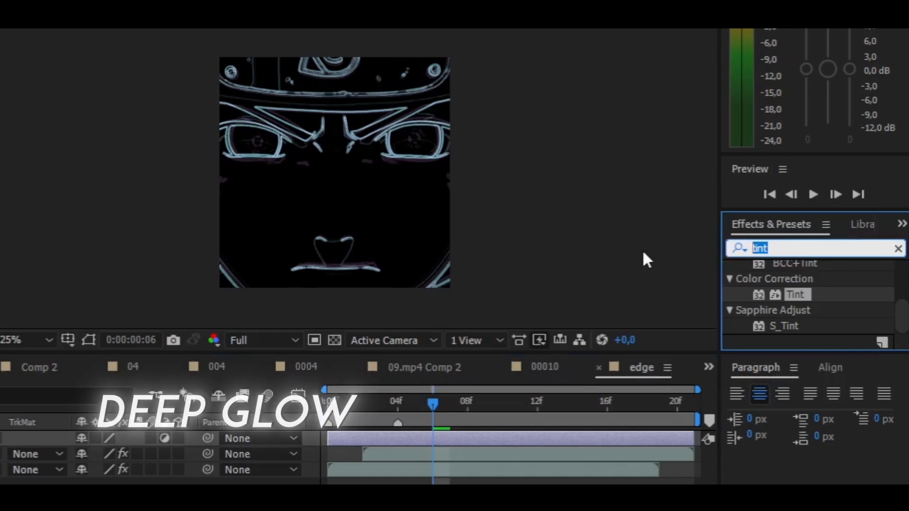
{"action": "type", "text": "deep"}
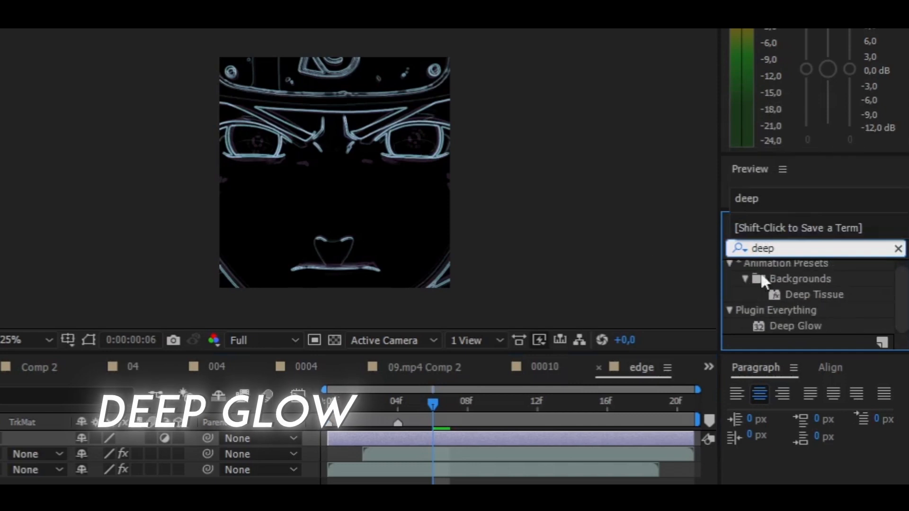
{"action": "double_click", "coordinate": [793, 326]}
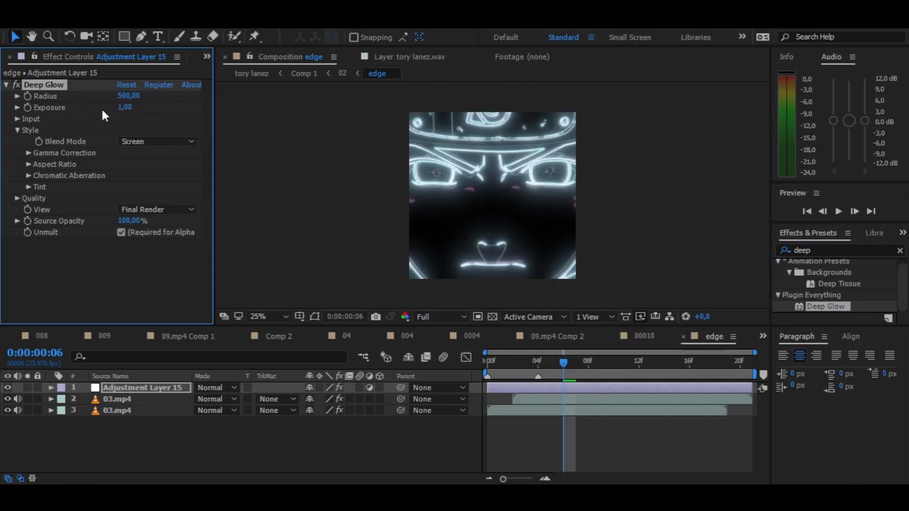
{"action": "left_click_drag", "start_coordinate": [119, 97], "coordinate": [99, 98]}
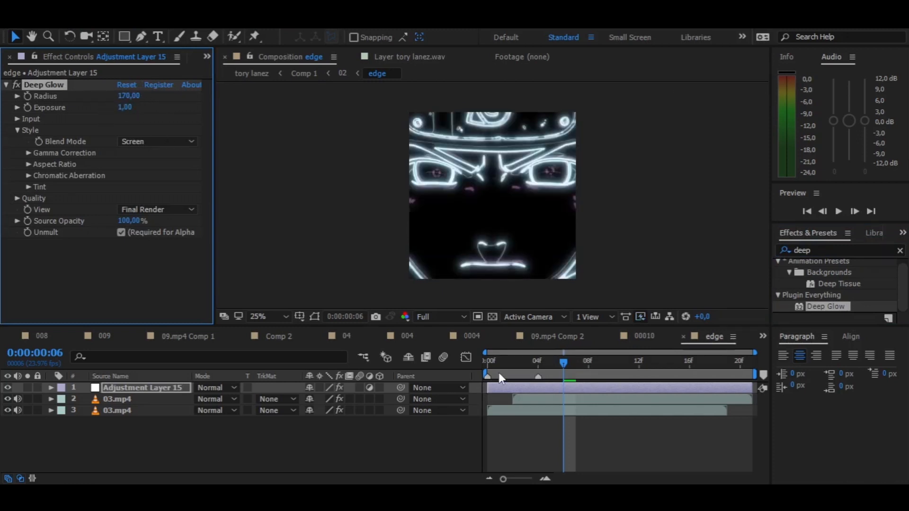
- Animate Deep Glow's Exposure from 1.44 at 0:00:00:00 to about 0.98 at 0:00:00:20 and preview the glow
{"action": "left_click_drag", "start_coordinate": [495, 367], "coordinate": [465, 369]}
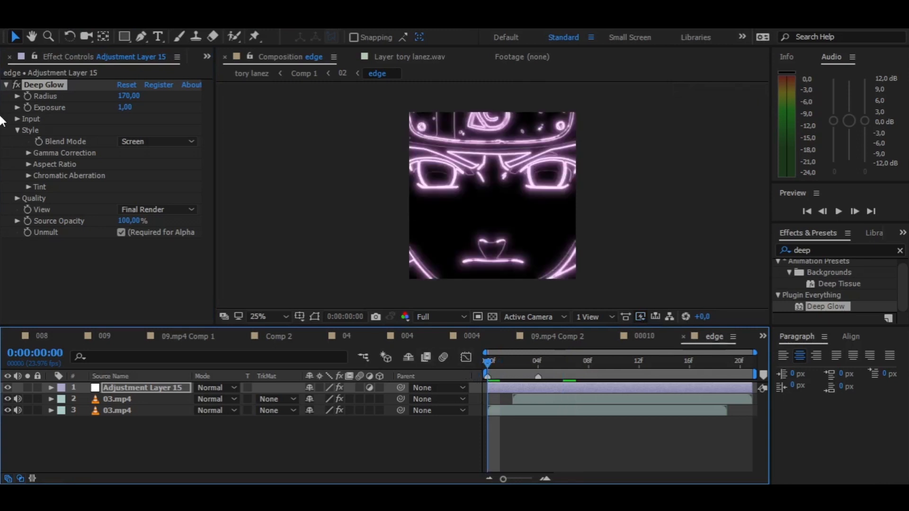
{"action": "left_click", "coordinate": [27, 107]}
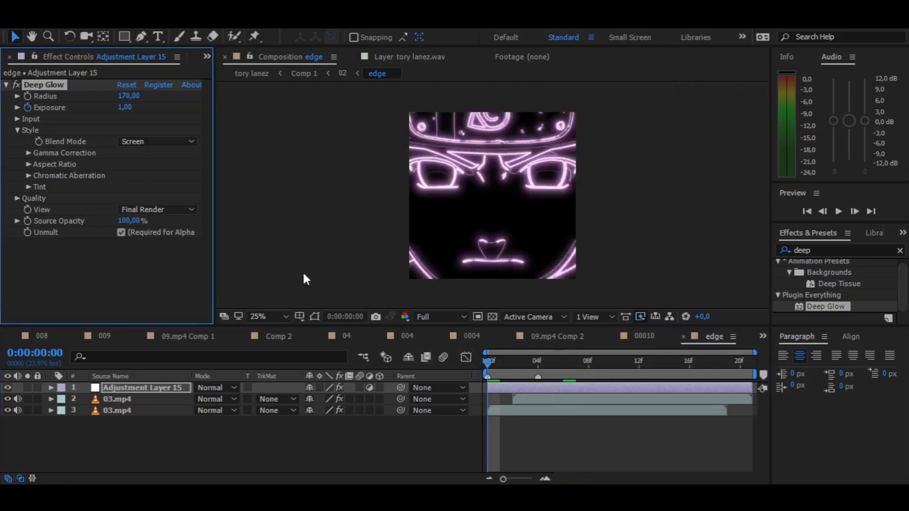
{"action": "left_click_drag", "start_coordinate": [124, 107], "coordinate": [149, 107]}
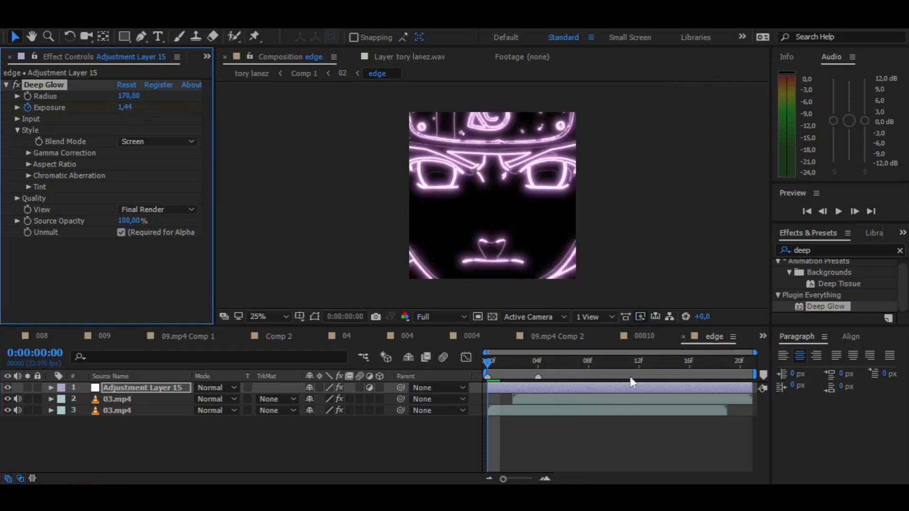
{"action": "key", "text": "space"}
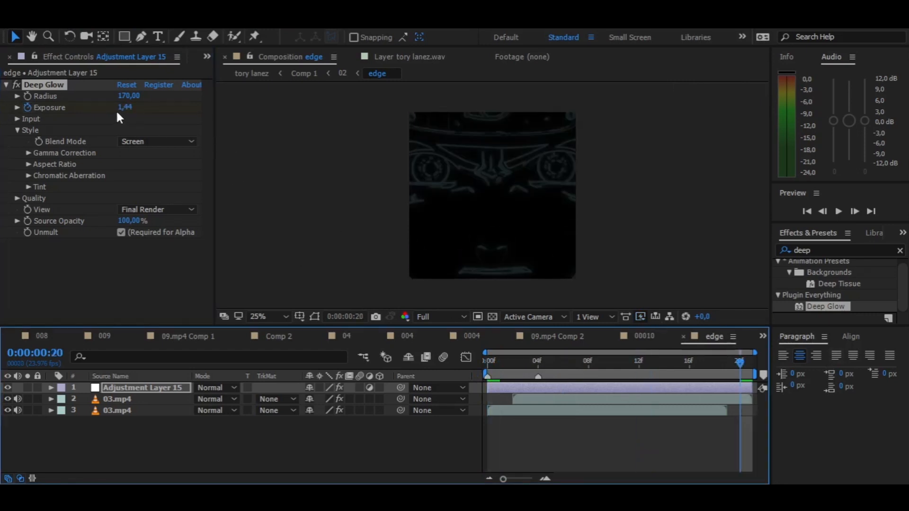
{"action": "left_click_drag", "start_coordinate": [123, 107], "coordinate": [105, 108]}
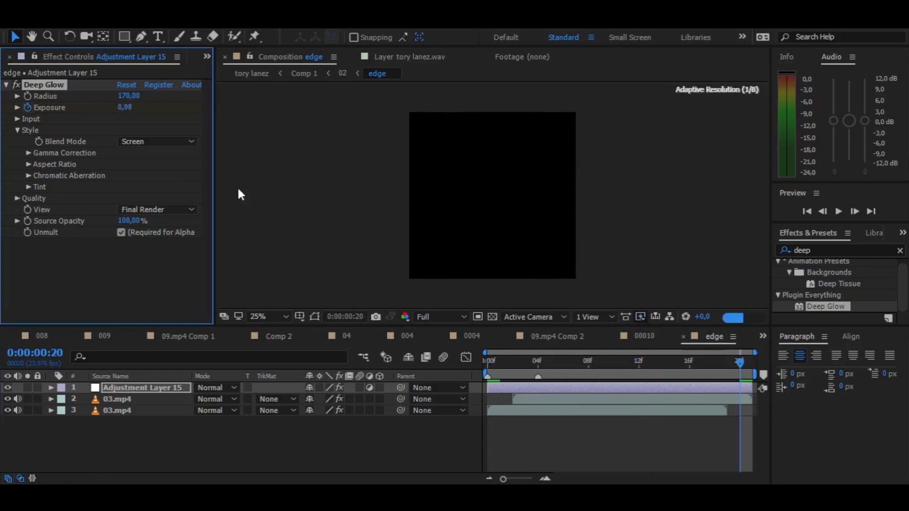
{"action": "left_click_drag", "start_coordinate": [545, 361], "coordinate": [430, 369]}
{"action": "key", "text": "space"}
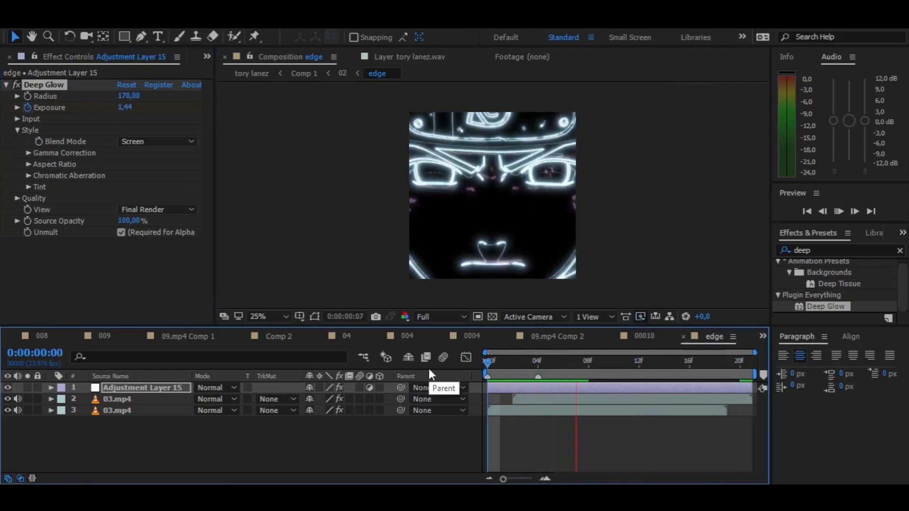
{"action": "key", "text": "space"}
{"action": "left_click_drag", "start_coordinate": [545, 369], "coordinate": [604, 363]}
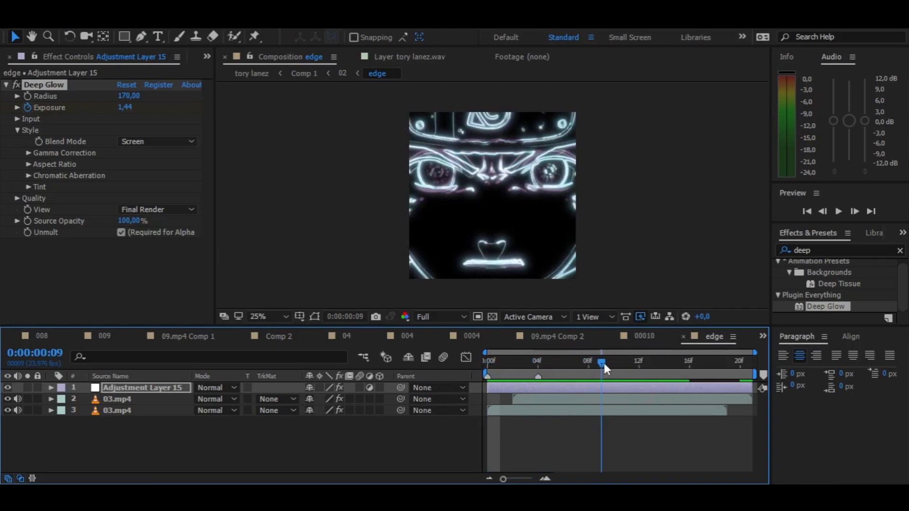
- Set the blending mode of both 03.mp4 layers in the edge precomp to Overlay and check the result along the timeline
{"action": "left_click", "coordinate": [148, 395]}
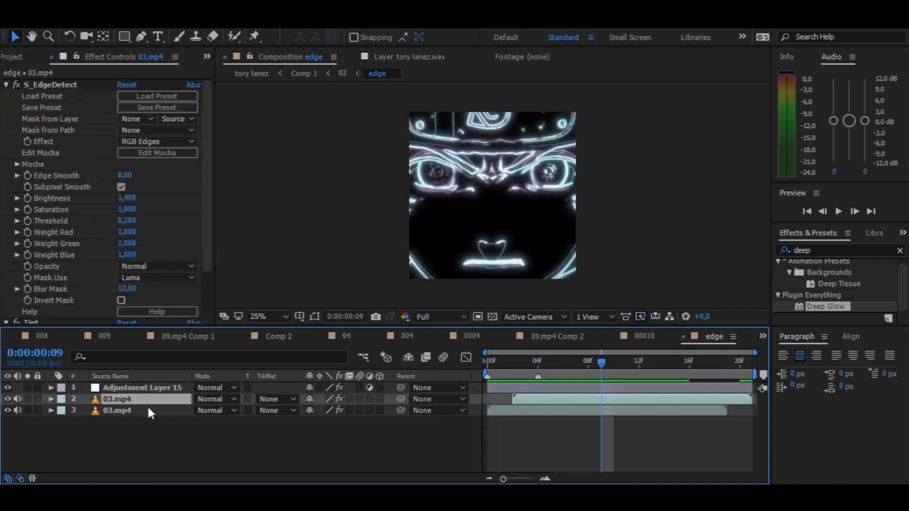
{"action": "left_click", "coordinate": [147, 407], "text": "shift"}
{"action": "left_click", "coordinate": [218, 399]}
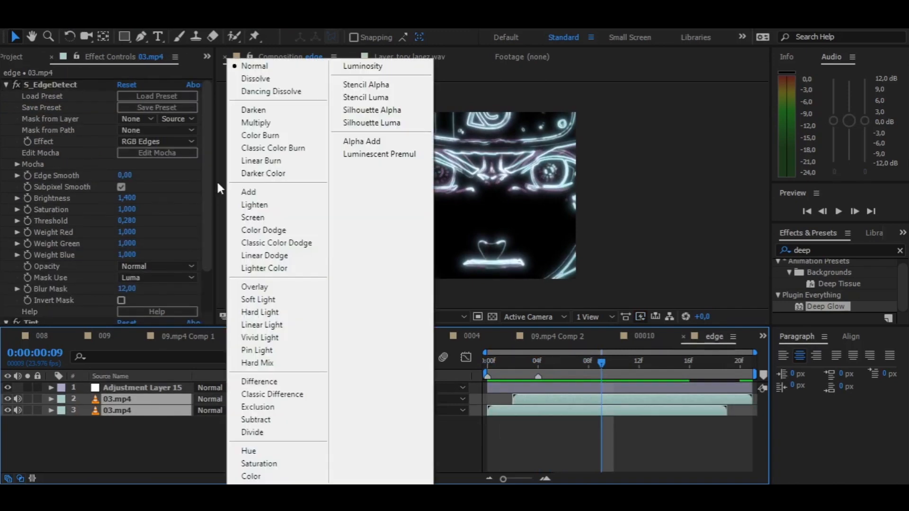
{"action": "left_click", "coordinate": [256, 288]}
{"action": "left_click_drag", "start_coordinate": [514, 366], "coordinate": [638, 359]}
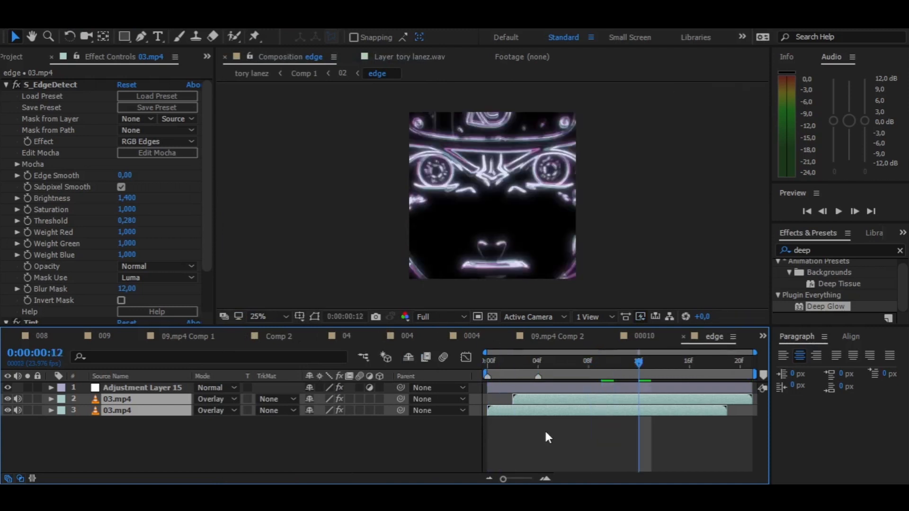
{"action": "left_click", "coordinate": [546, 432]}
{"action": "key", "text": "Home"}
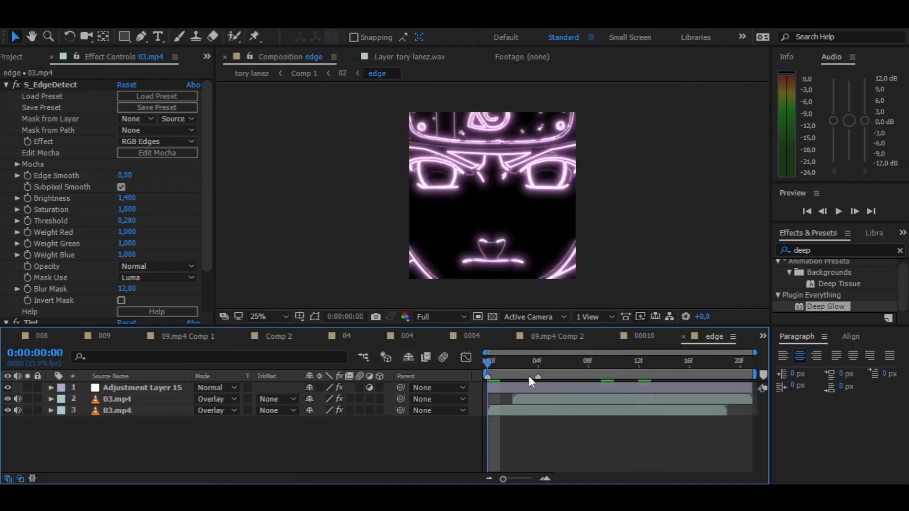
- Return from the edge precomp to the 02 composition and preview the glowing edges over the 03.mp4 clip
{"action": "left_click", "coordinate": [520, 389]}
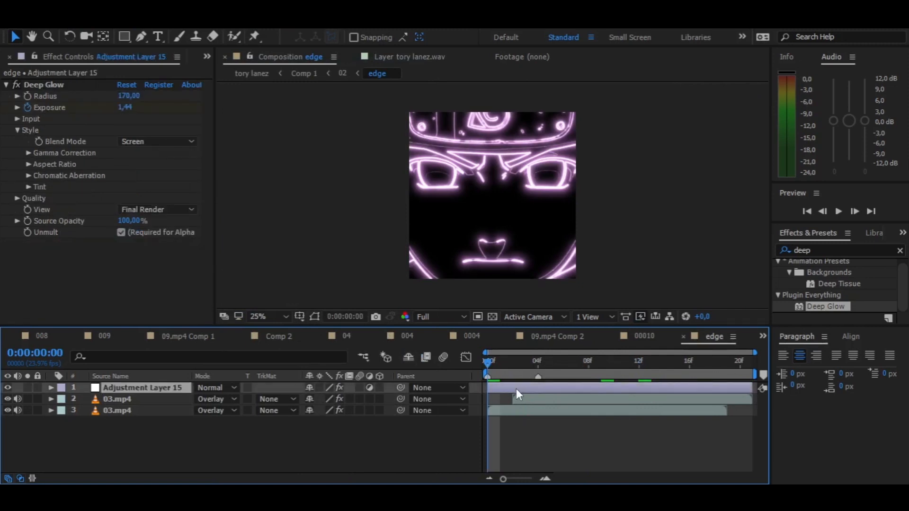
{"action": "key", "text": "u"}
{"action": "left_click_drag", "start_coordinate": [313, 410], "coordinate": [422, 404]}
{"action": "left_click", "coordinate": [422, 404]}
{"action": "key", "text": "Tab"}
{"action": "left_click", "coordinate": [432, 371]}
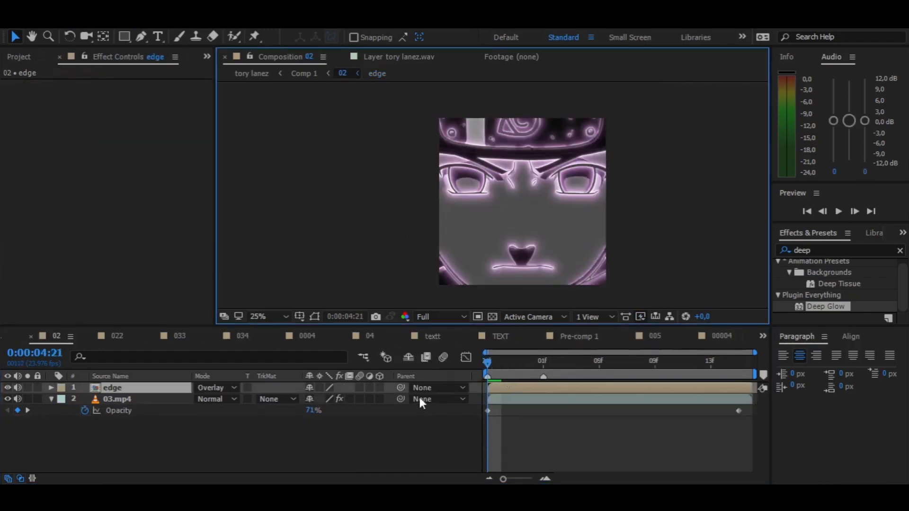
{"action": "left_click", "coordinate": [374, 444]}
{"action": "key", "text": "space"}
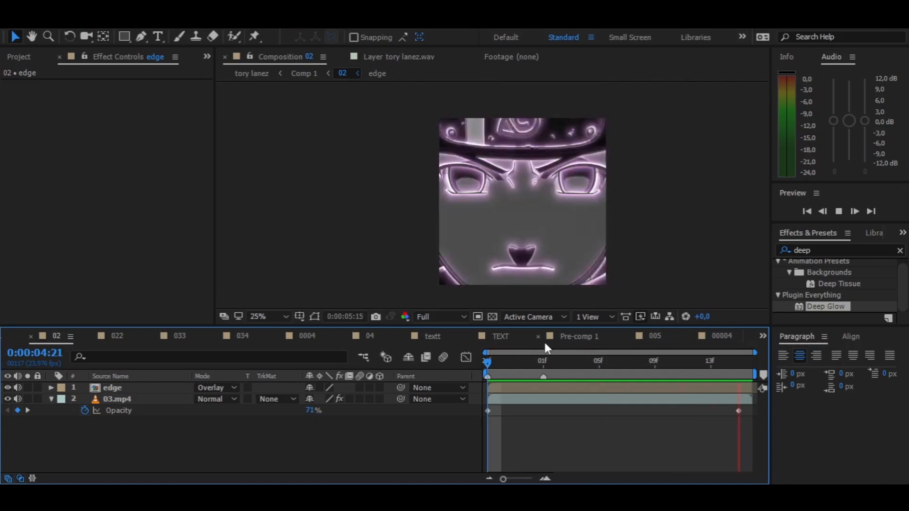
- Toggle the edge layer's visibility off and on at 0:00:04:22 to compare the clip with and without the outlines
{"action": "left_click", "coordinate": [501, 362]}
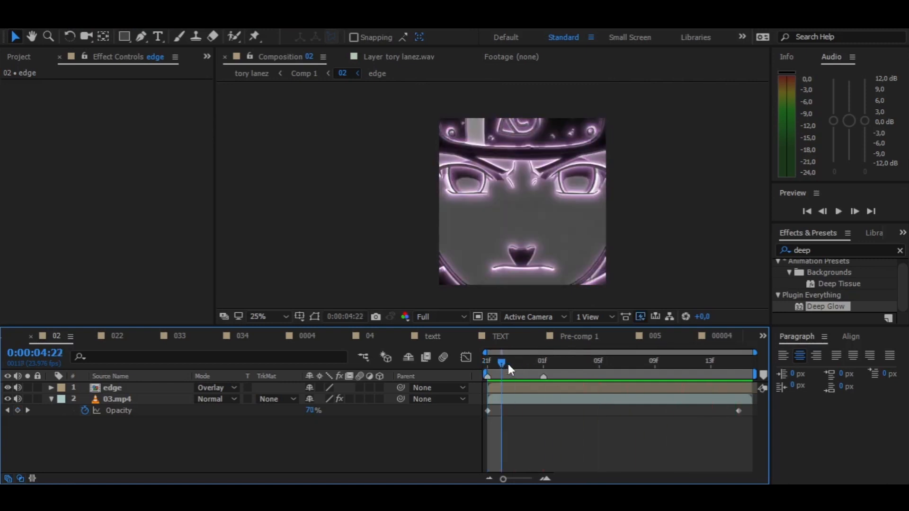
{"action": "left_click", "coordinate": [8, 386]}
{"action": "left_click", "coordinate": [8, 386]}
{"action": "left_click", "coordinate": [8, 386]}
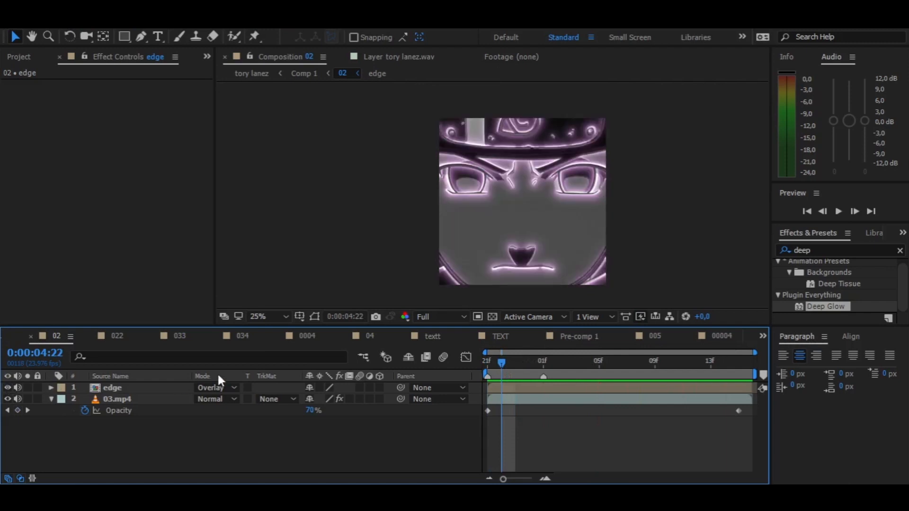
- Try the Screen, Soft Light and Hard Light blending modes on the edge layer, previewing the Hard Light version
{"action": "left_click", "coordinate": [224, 387]}
{"action": "left_click", "coordinate": [254, 218]}
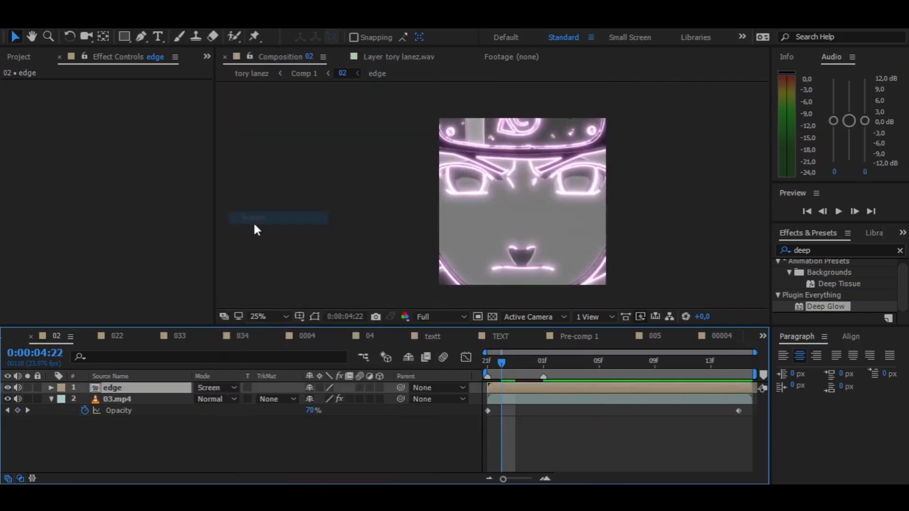
{"action": "left_click", "coordinate": [227, 386]}
{"action": "left_click", "coordinate": [261, 300]}
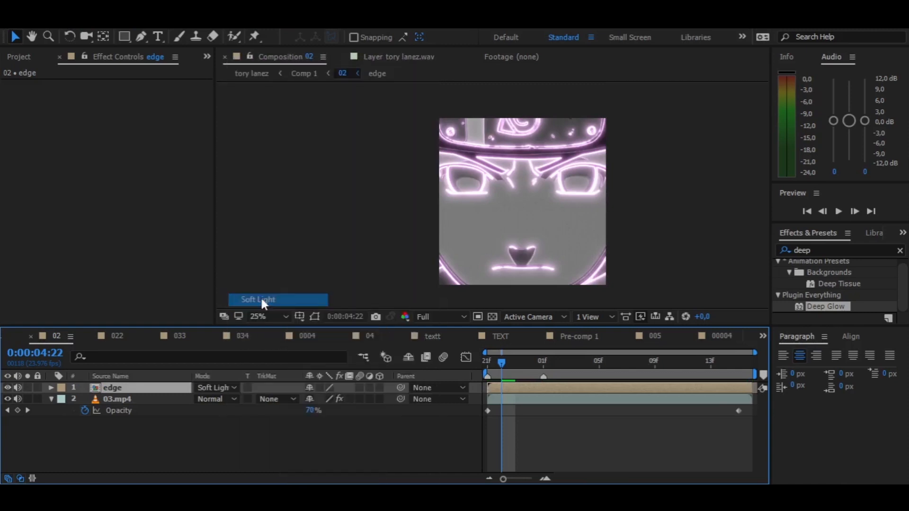
{"action": "left_click", "coordinate": [218, 387]}
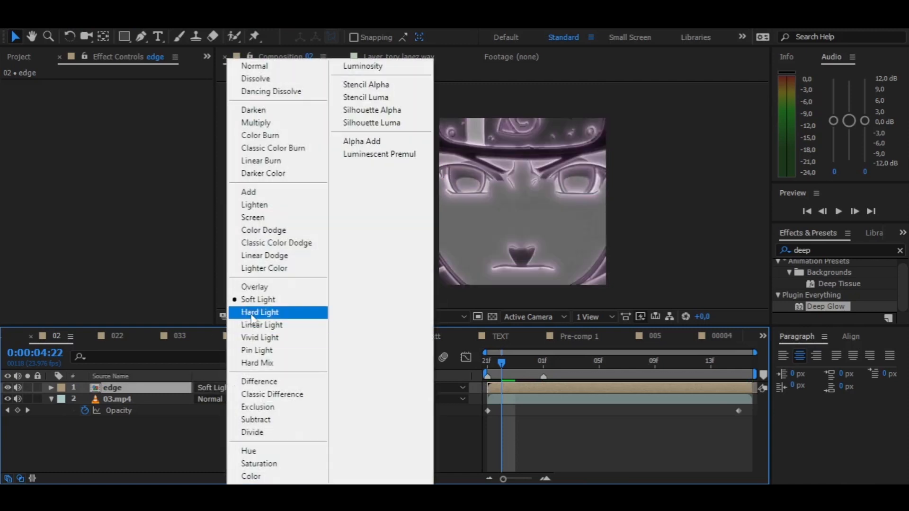
{"action": "left_click", "coordinate": [264, 311]}
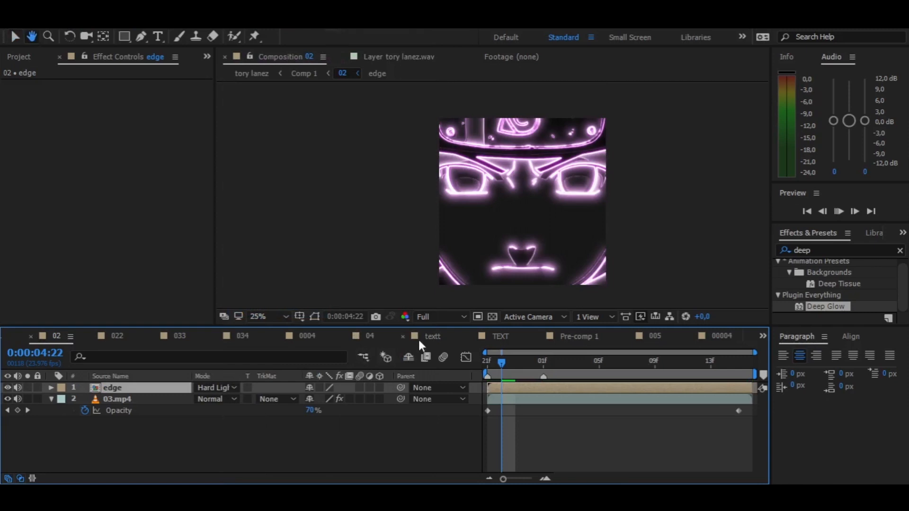
{"action": "key", "text": "space"}
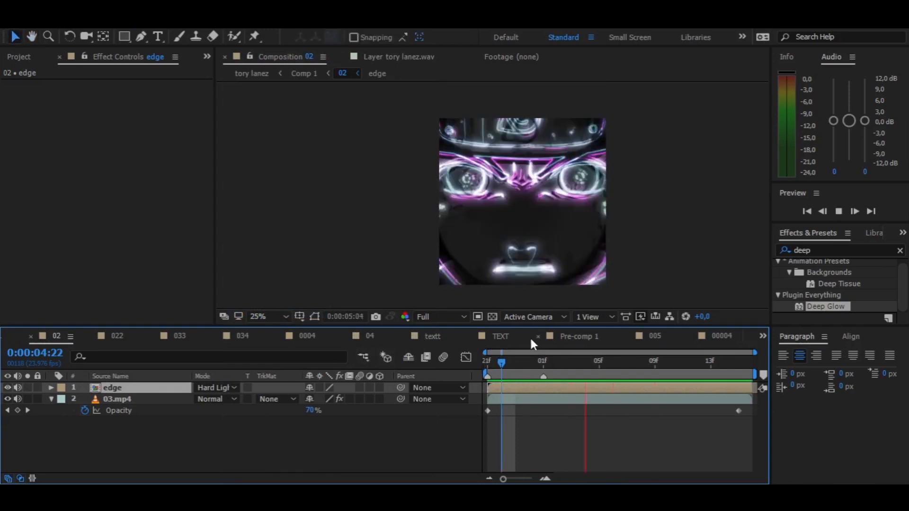
{"action": "key", "text": "space"}
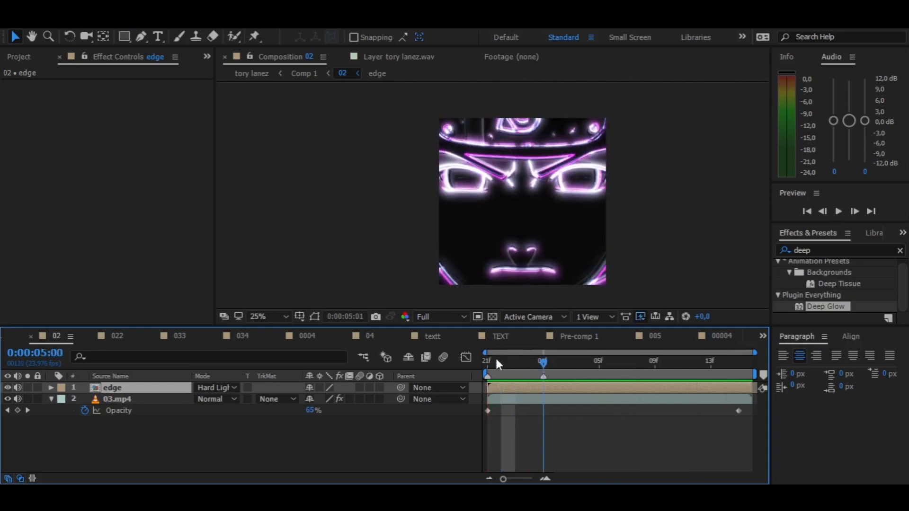
- Try the Linear Light blending mode on the edge layer, switch it back to Overlay and preview the clip
{"action": "left_click_drag", "start_coordinate": [495, 359], "coordinate": [401, 377]}
{"action": "left_click", "coordinate": [194, 388]}
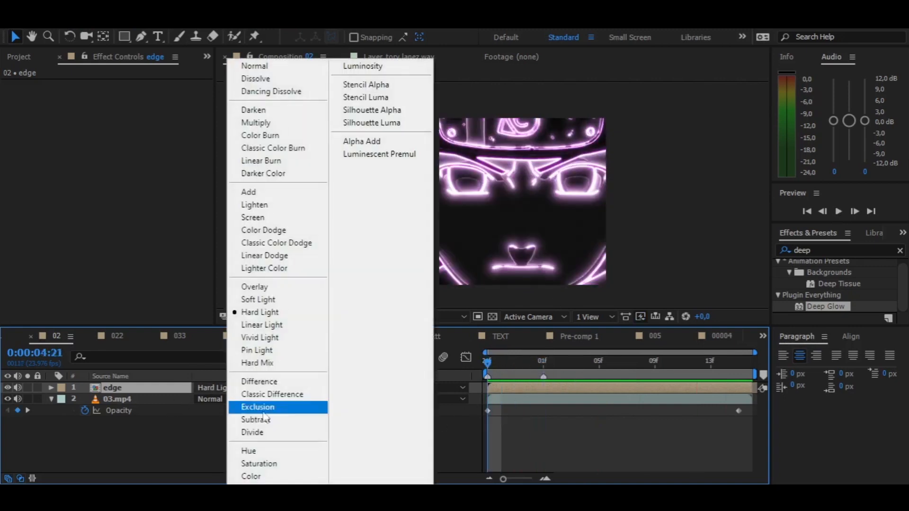
{"action": "left_click", "coordinate": [289, 326]}
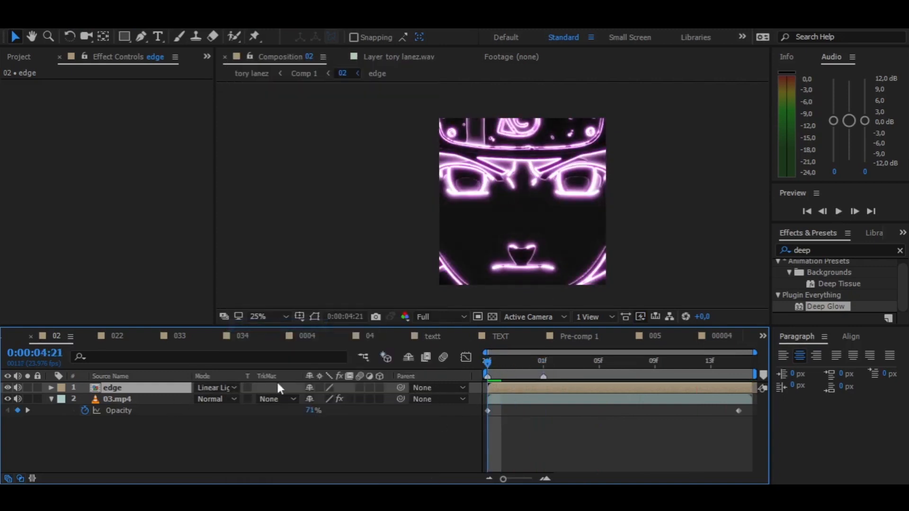
{"action": "left_click", "coordinate": [212, 387]}
{"action": "left_click", "coordinate": [308, 286]}
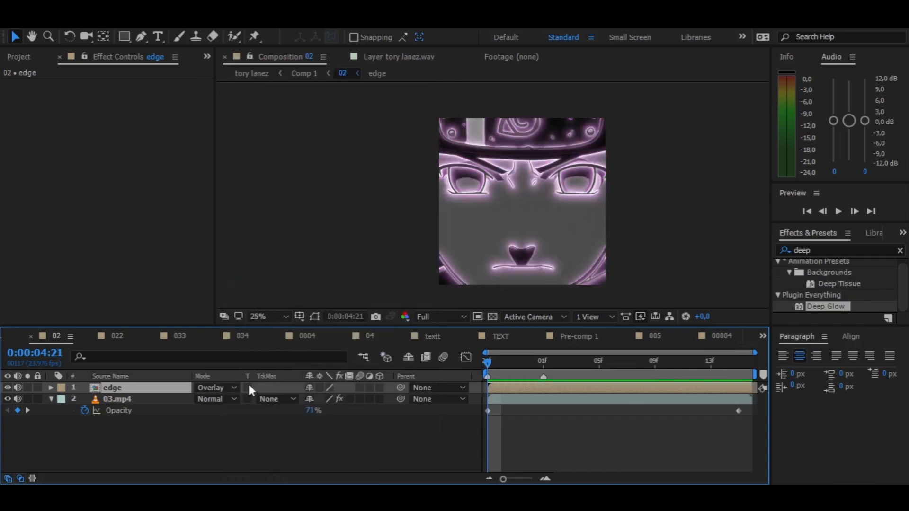
{"action": "key", "text": "space"}
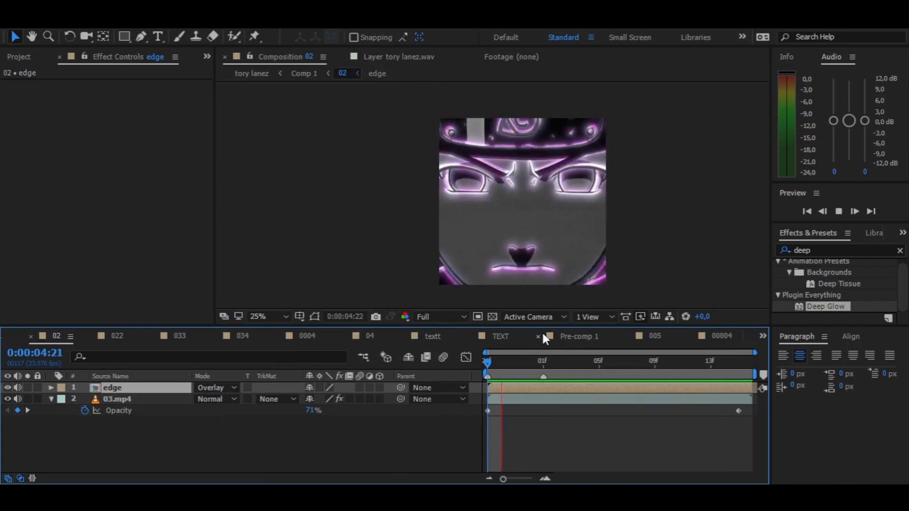
{"action": "key", "text": "space"}
{"action": "left_click_drag", "start_coordinate": [488, 362], "coordinate": [438, 356]}
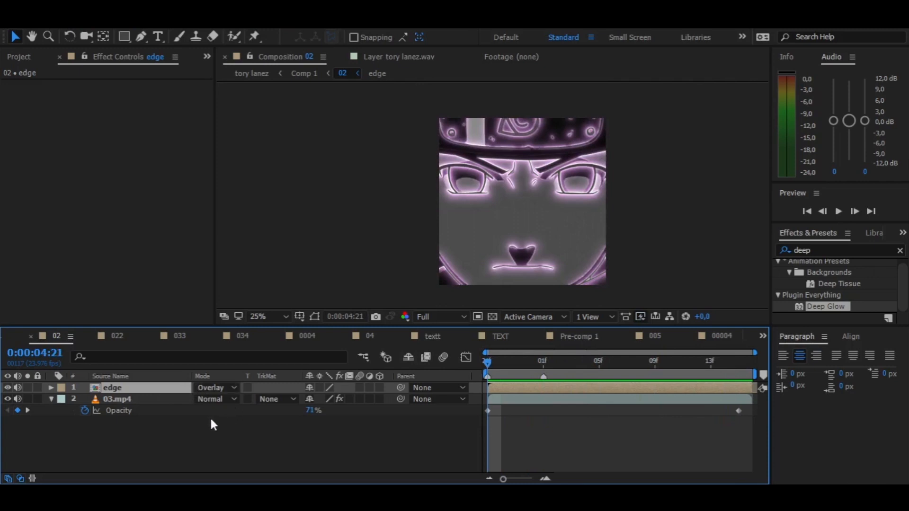
- Add a new adjustment layer above the edge layer in the 02 composition and apply Turbulent Displace to it
{"action": "right_click", "coordinate": [209, 439]}
{"action": "mouse_move", "coordinate": [350, 299]}
{"action": "left_click", "coordinate": [437, 404]}
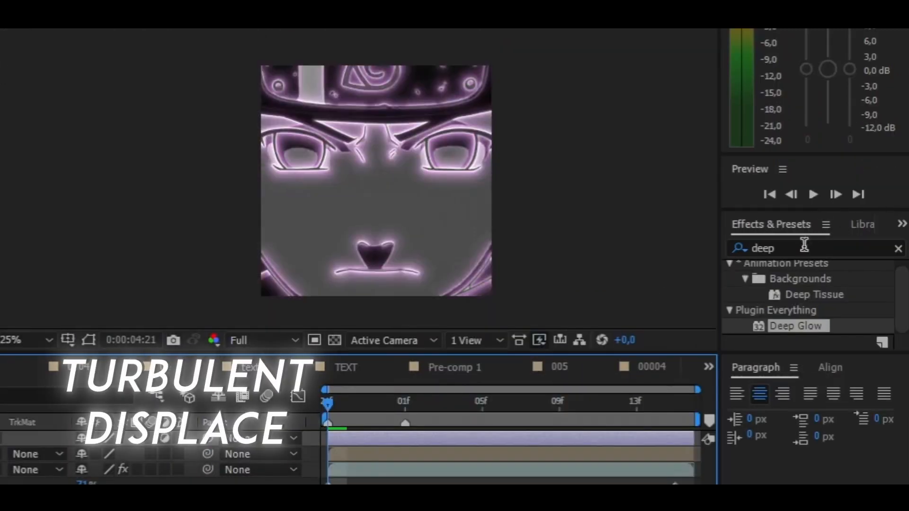
{"action": "left_click", "coordinate": [808, 244]}
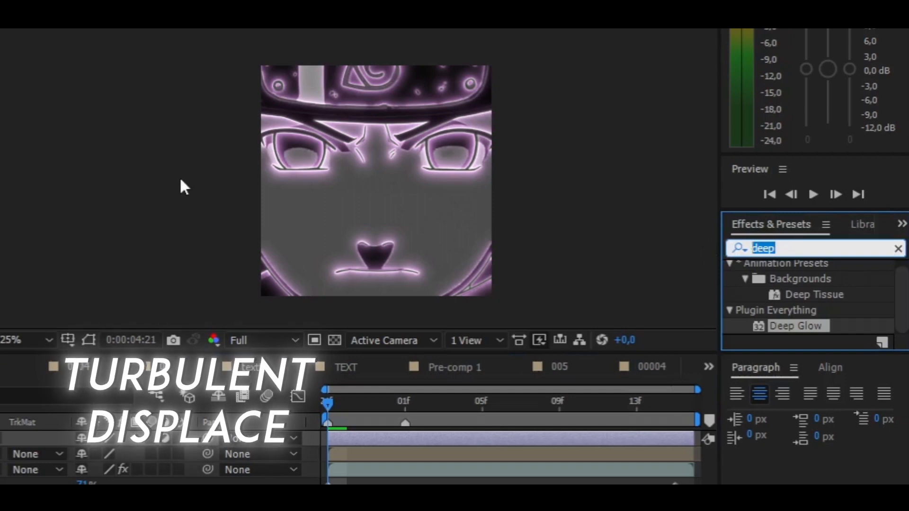
{"action": "type", "text": "turbu"}
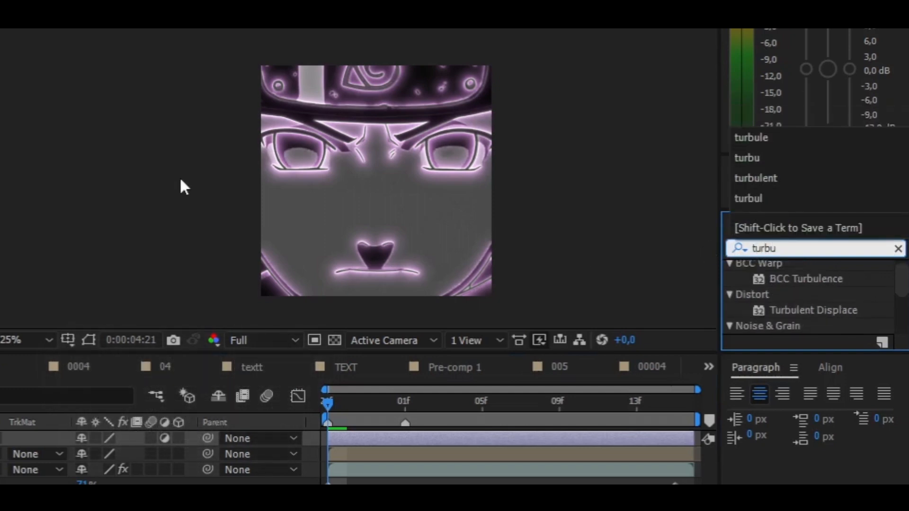
{"action": "left_click", "coordinate": [824, 307]}
{"action": "left_click", "coordinate": [823, 308]}
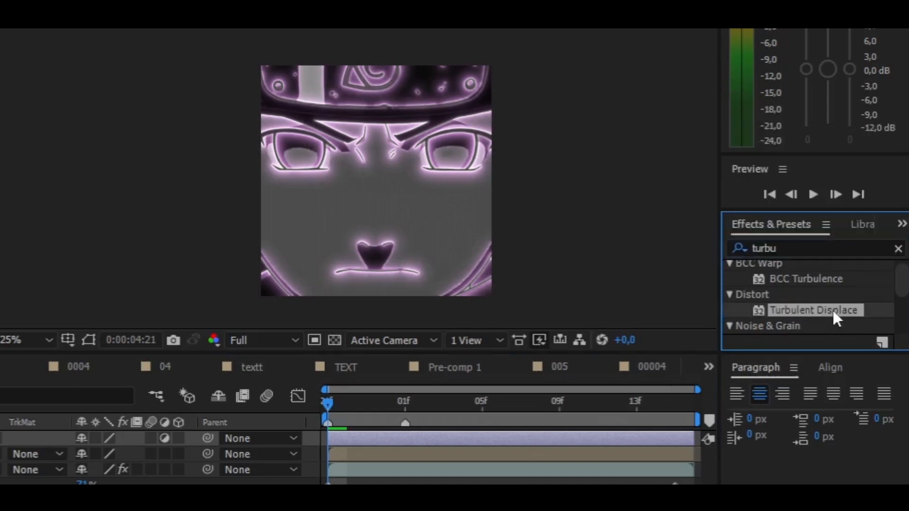
{"action": "double_click", "coordinate": [833, 308]}
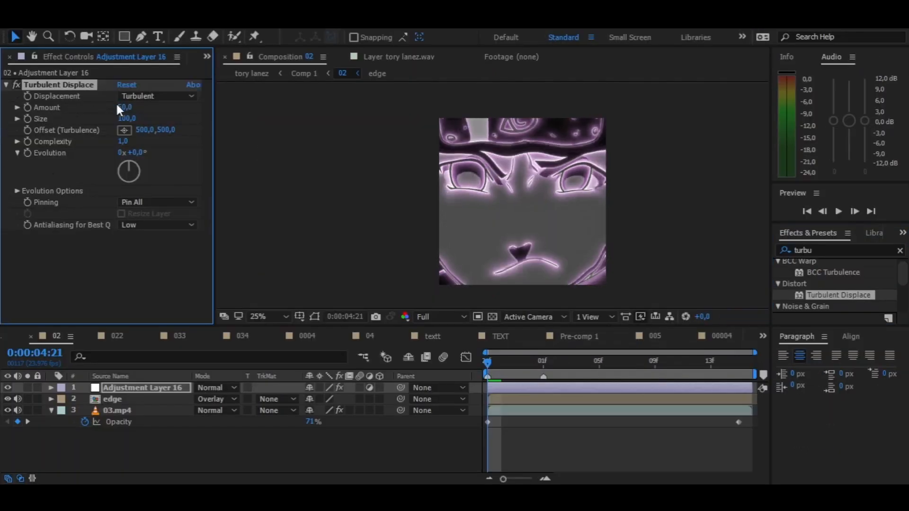
- Keyframe Turbulent Displace from Amount 50, Size 75, Evolution 0x at 0:00:04:21 to Amount 0, Size 2, Evolution 1x at 0:00:05:15 and preview it
{"action": "left_click_drag", "start_coordinate": [124, 119], "coordinate": [110, 121]}
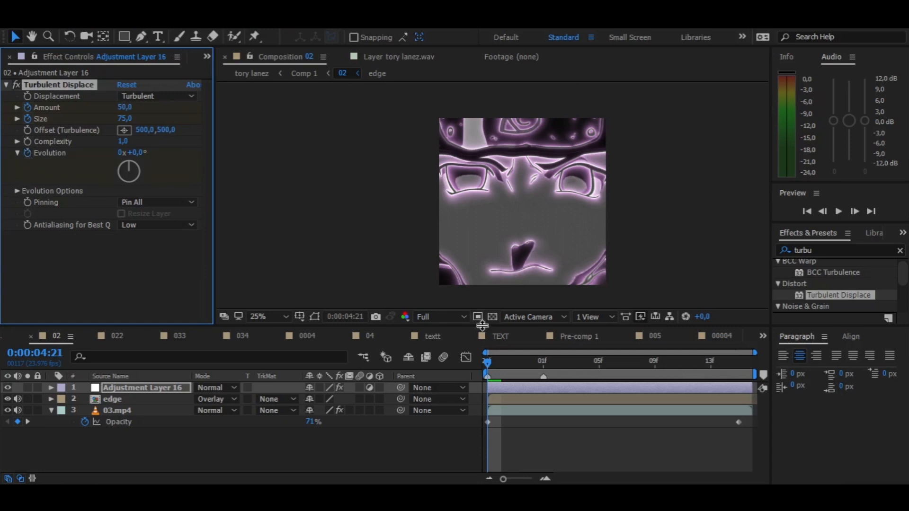
{"action": "left_click_drag", "start_coordinate": [519, 362], "coordinate": [802, 367]}
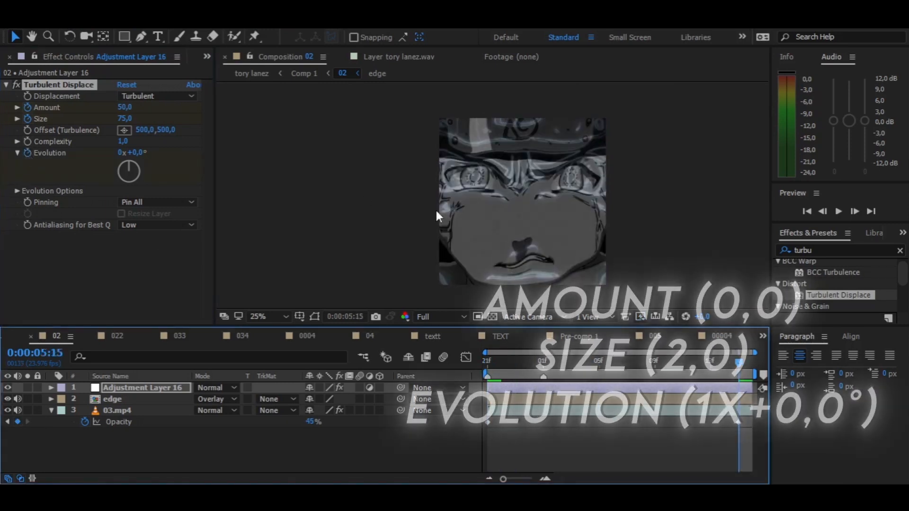
{"action": "left_click", "coordinate": [126, 107]}
{"action": "type", "text": "0"}
{"action": "left_click", "coordinate": [126, 118]}
{"action": "type", "text": "2"}
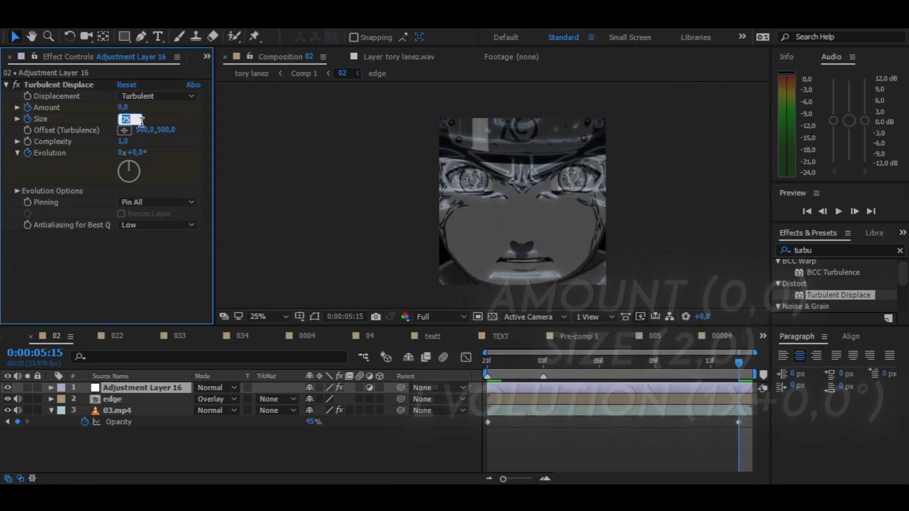
{"action": "key", "text": "Return"}
{"action": "left_click", "coordinate": [121, 151]}
{"action": "type", "text": "1"}
{"action": "key", "text": "Return"}
{"action": "key", "text": "space"}
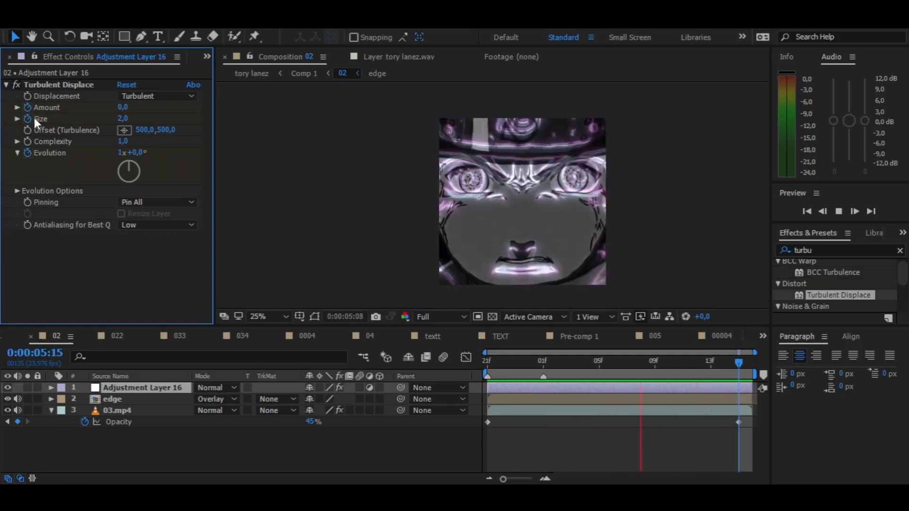
- Return to 0:00:04:21 and open the parent composition that contains the 02 layer
{"action": "left_click", "coordinate": [490, 361]}
{"action": "key", "text": "Tab"}
{"action": "left_click", "coordinate": [299, 185]}
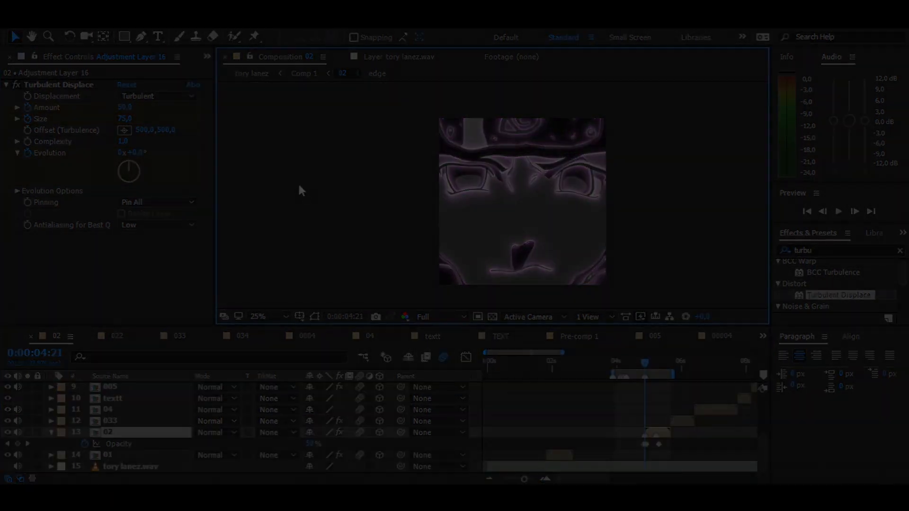